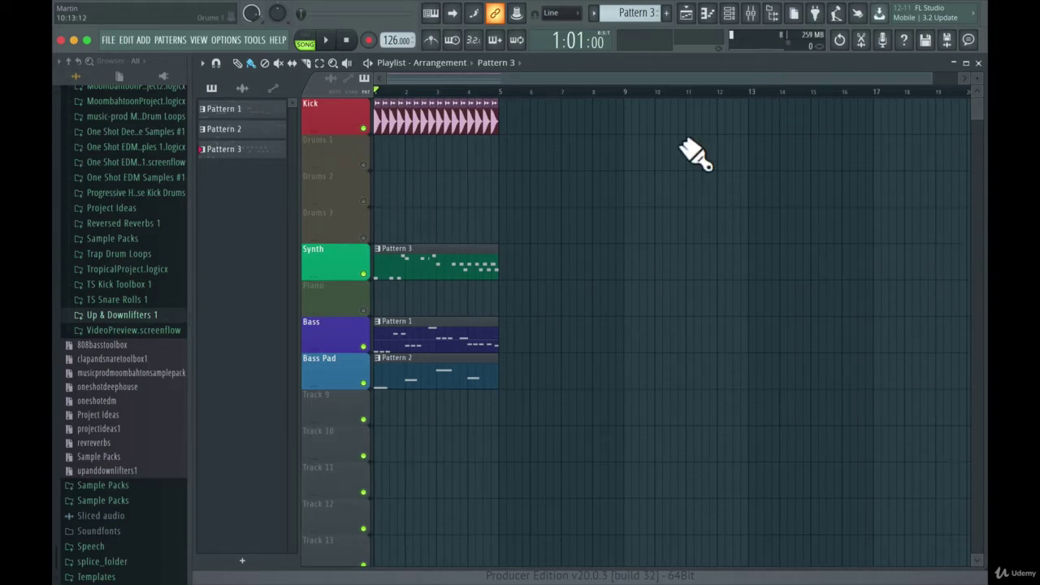
# Select Pattern 1, preview it in pattern mode, and rename it 'Bass Synth'
pyautogui.click(227, 111)
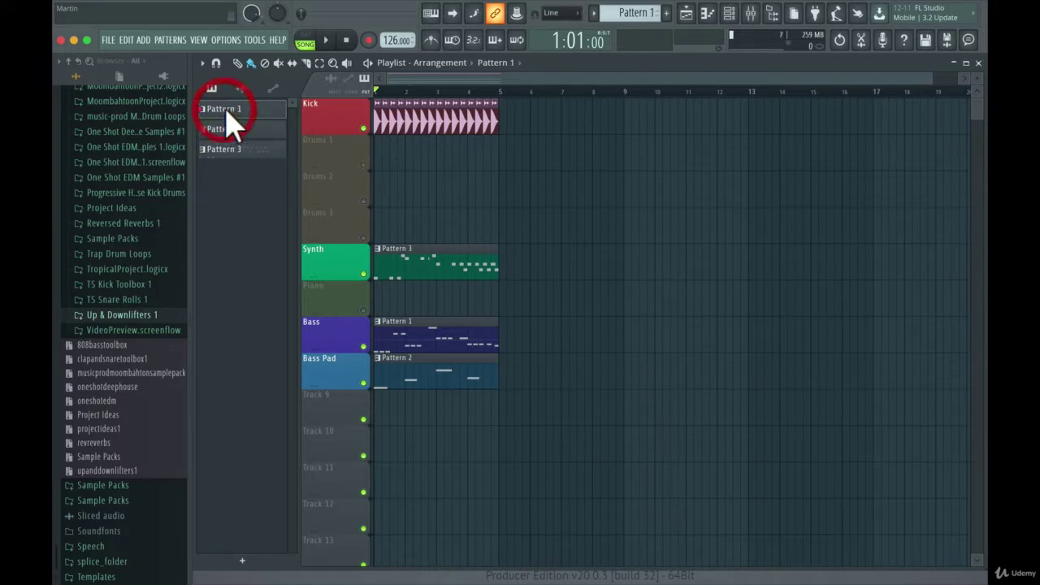
pyautogui.click(306, 38)
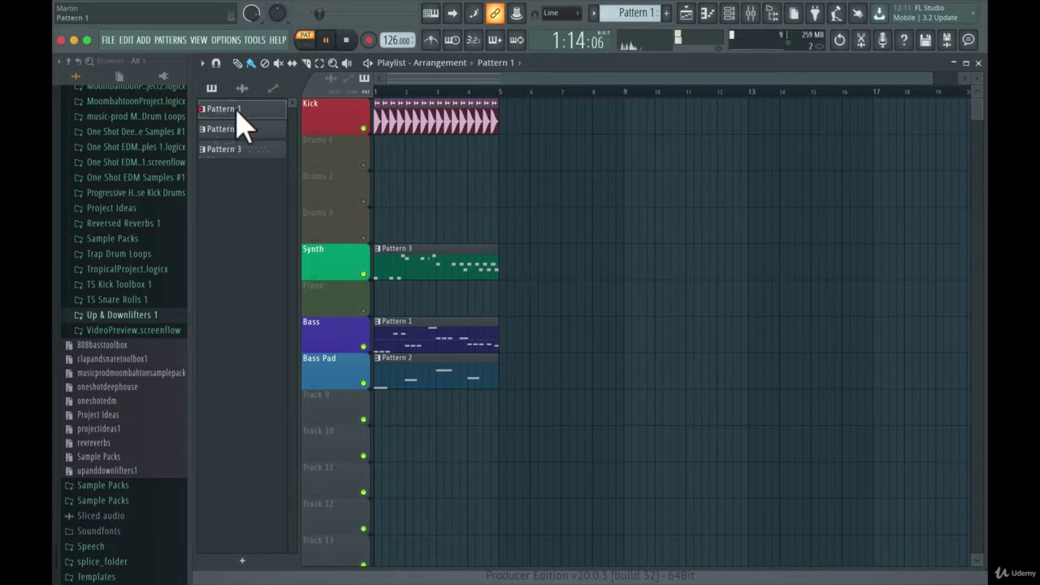
pyautogui.press('space')
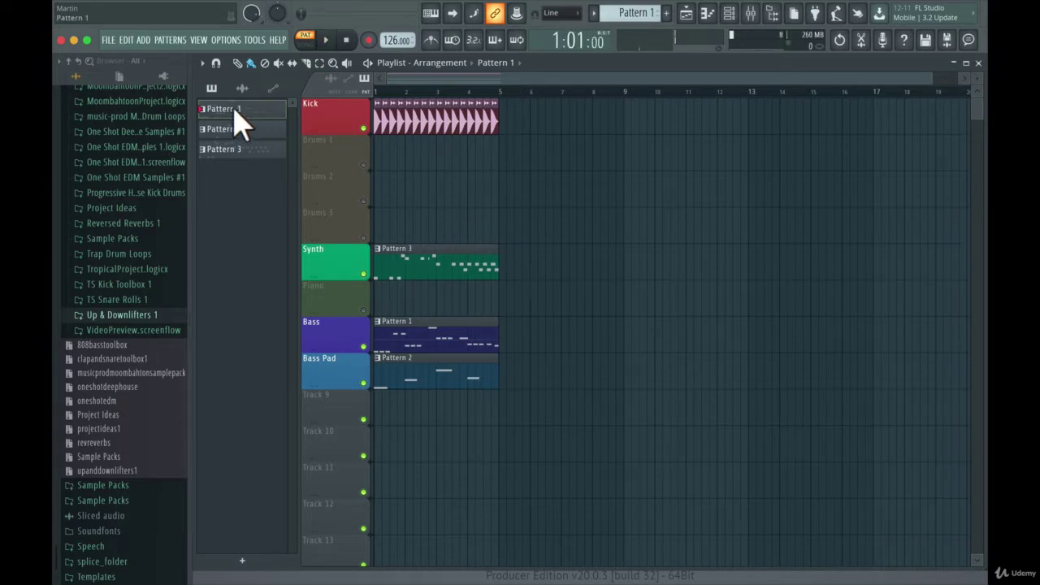
pyautogui.rightClick(234, 109)
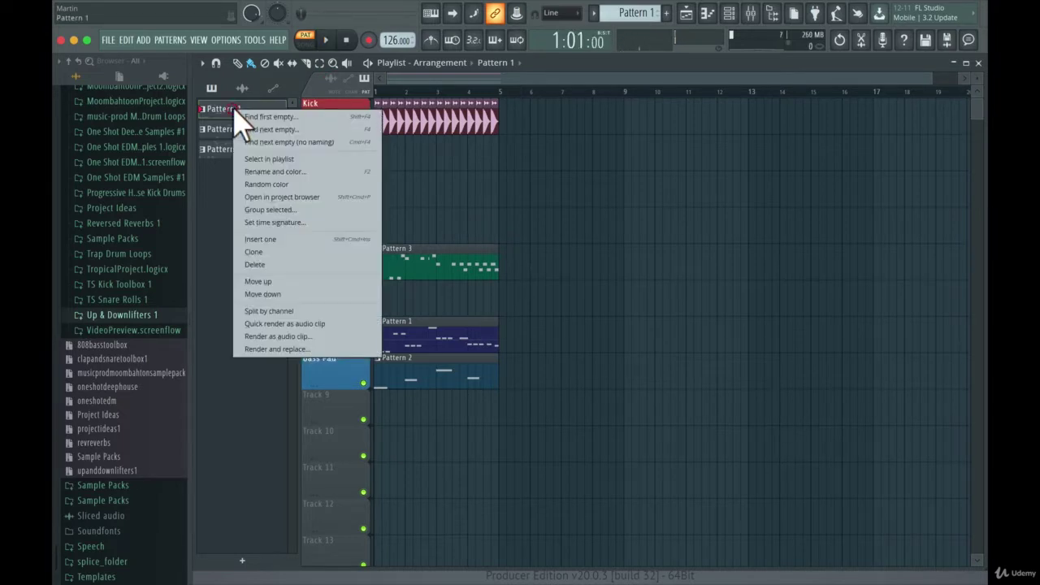
pyautogui.click(276, 173)
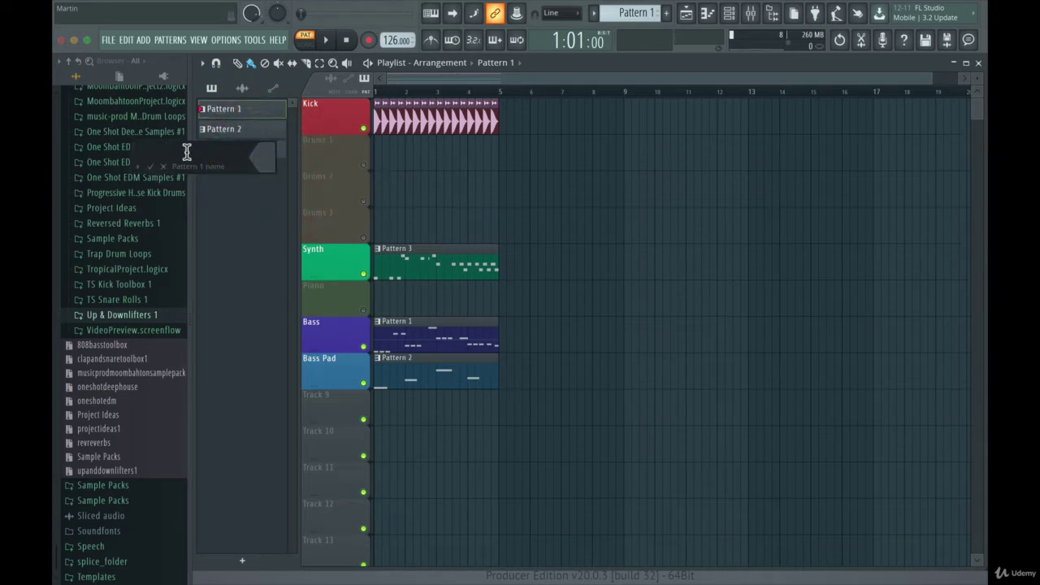
pyautogui.write('Bass Synth')
pyautogui.press('Return')
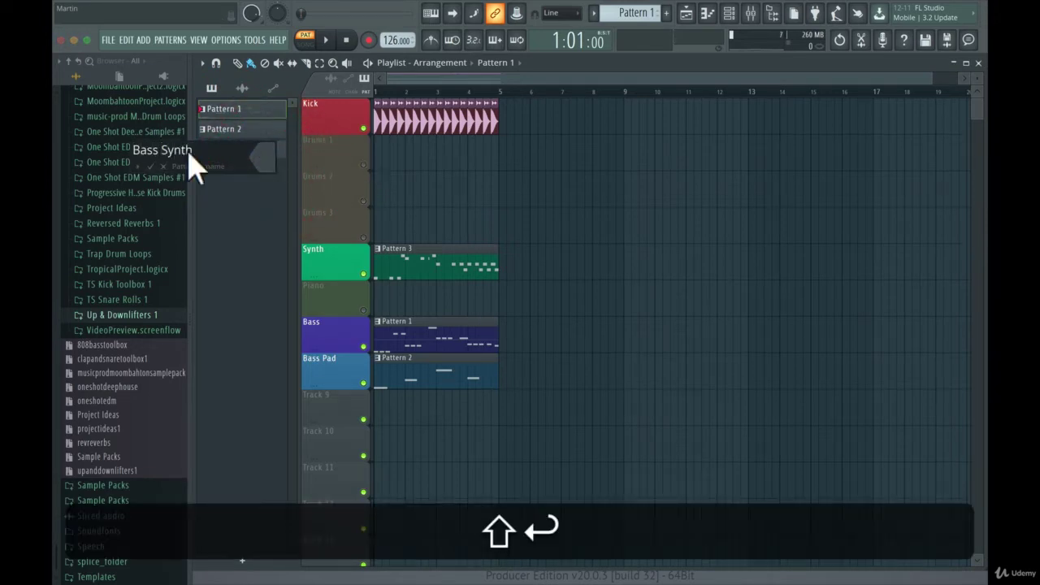
# Colour the Bass Synth pattern purple instead of green
pyautogui.rightClick(244, 109)
pyautogui.click(284, 169)
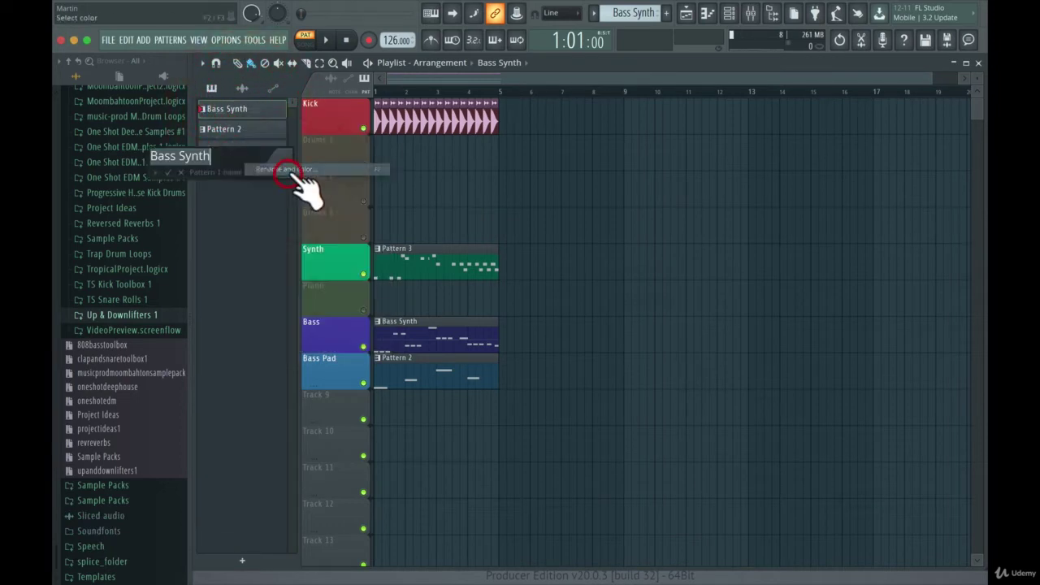
pyautogui.click(284, 160)
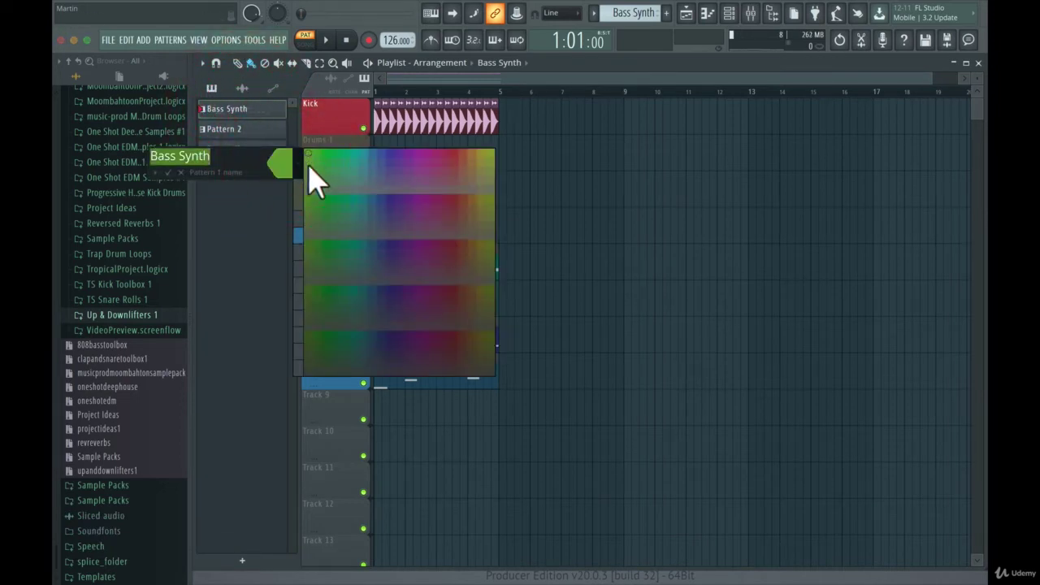
pyautogui.click(308, 153)
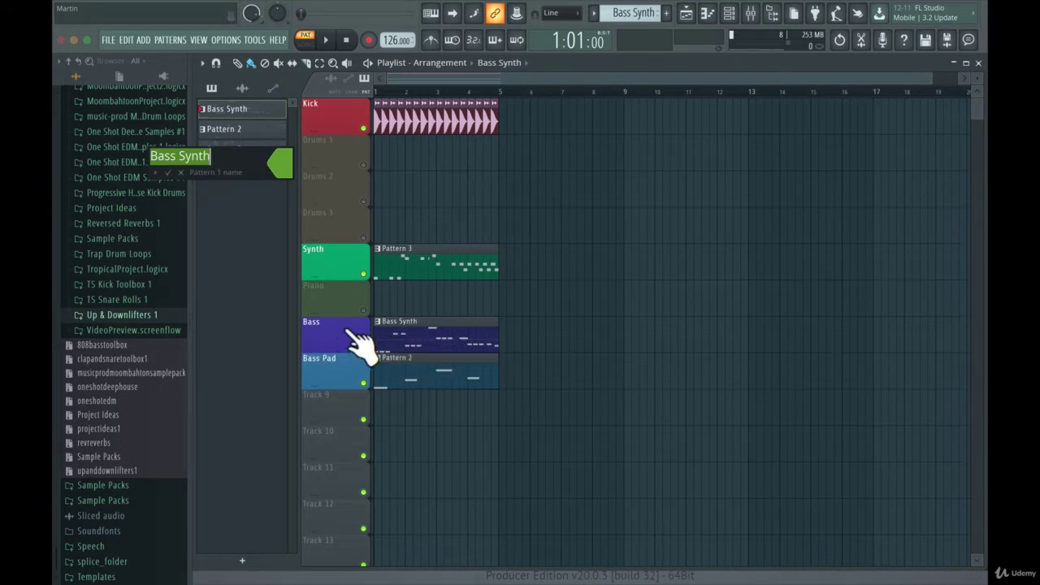
pyautogui.click(278, 164)
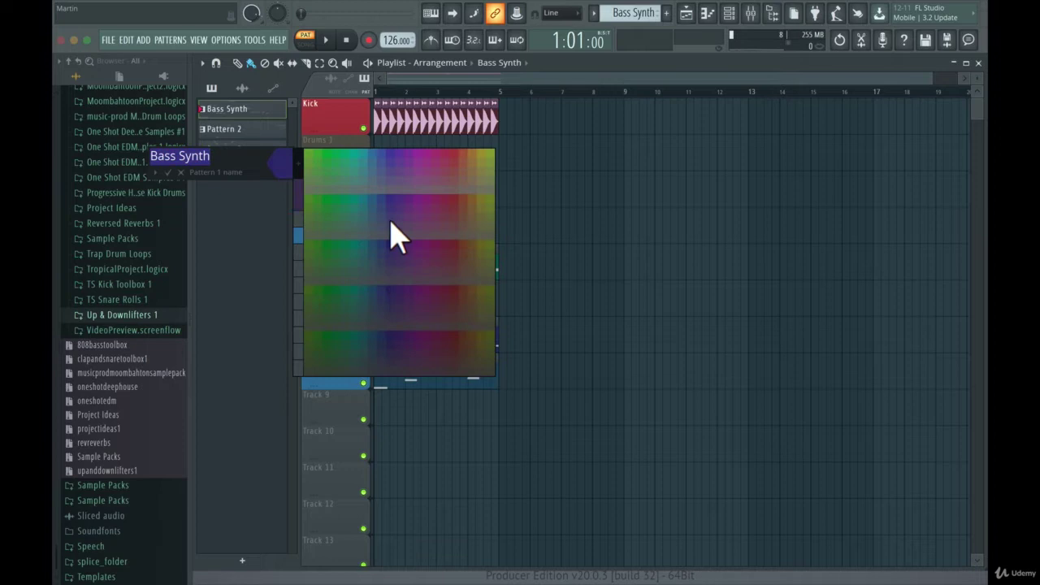
pyautogui.click(390, 158)
# Accept the Bass Synth settings, then select Pattern 2 and audition it
pyautogui.click(167, 172)
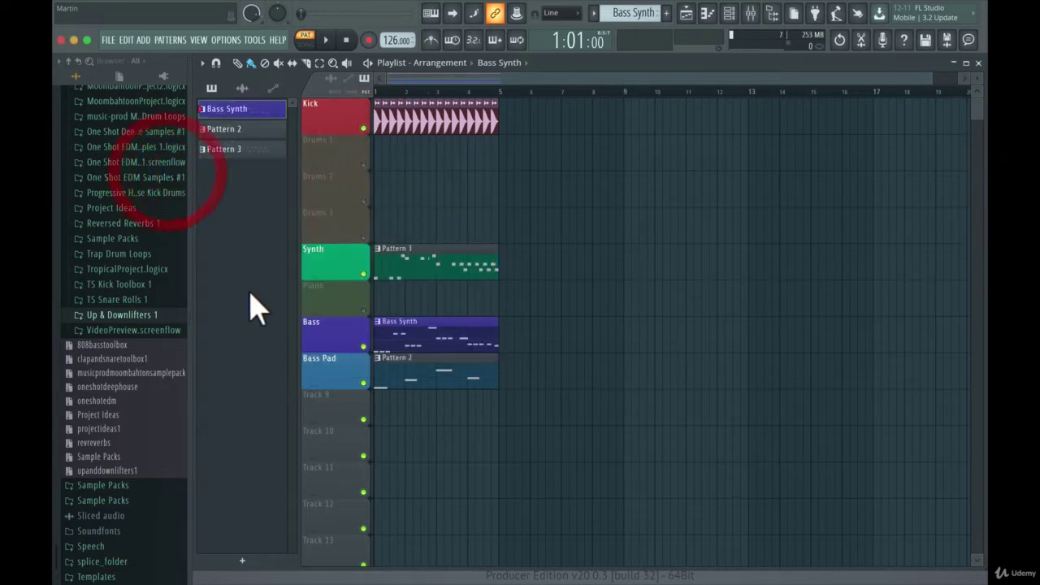
pyautogui.click(236, 130)
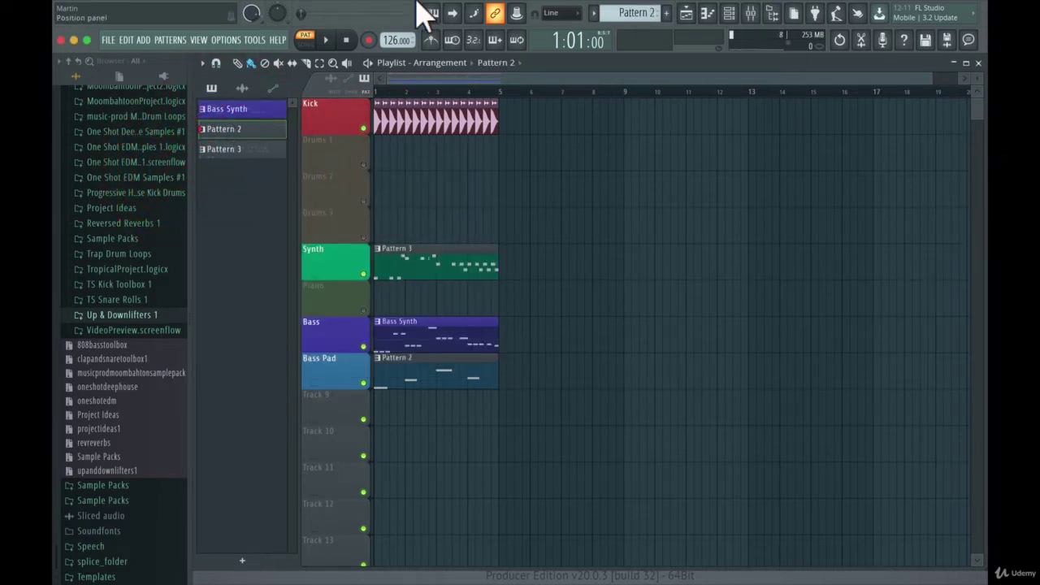
pyautogui.click(326, 40)
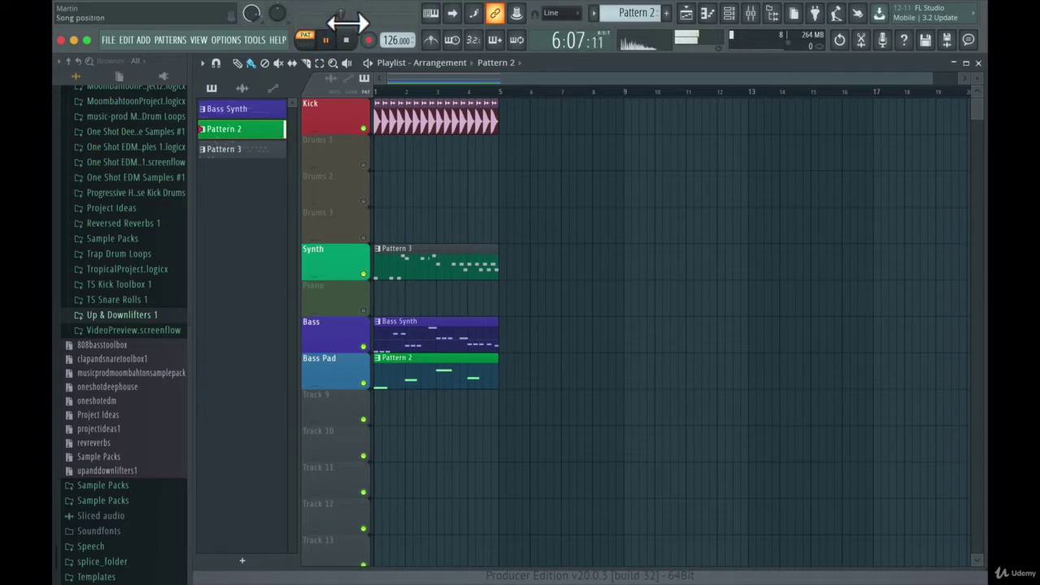
pyautogui.click(346, 40)
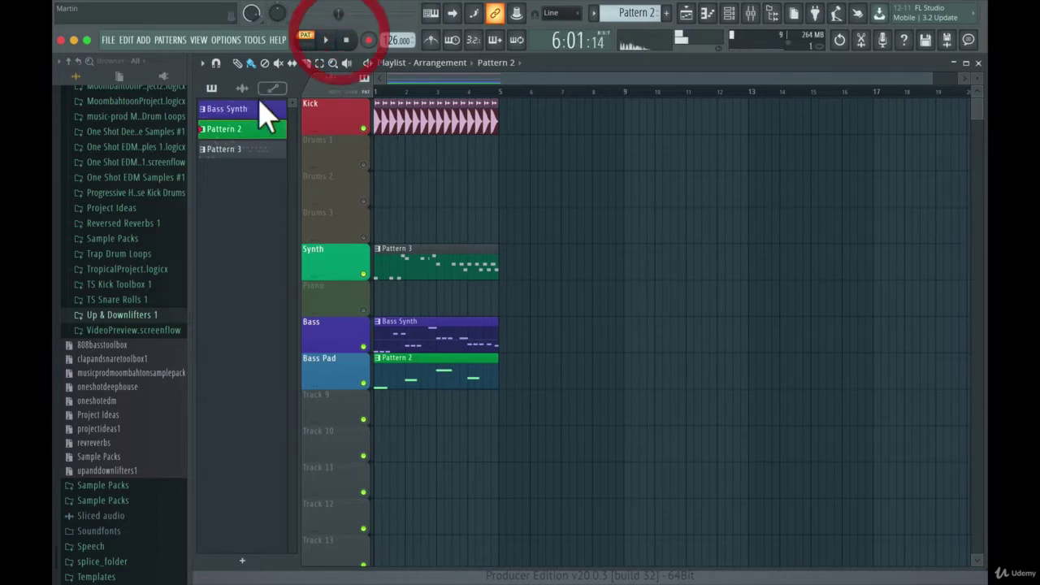
# Rename Pattern 2 to 'Bass Pad' with a blue colour, then select Pattern 3
pyautogui.rightClick(247, 130)
pyautogui.click(307, 195)
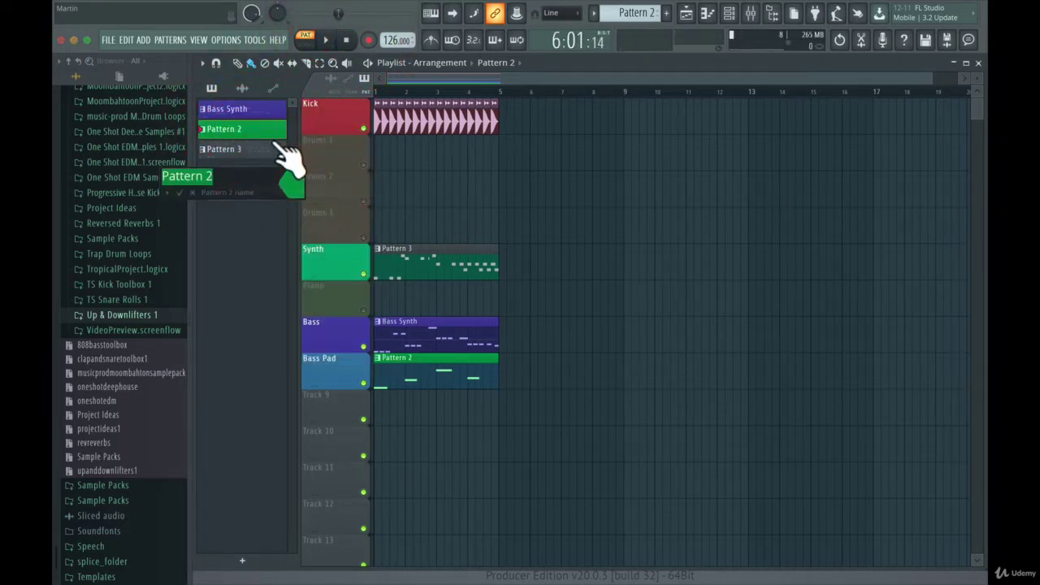
pyautogui.write('Bass Pad')
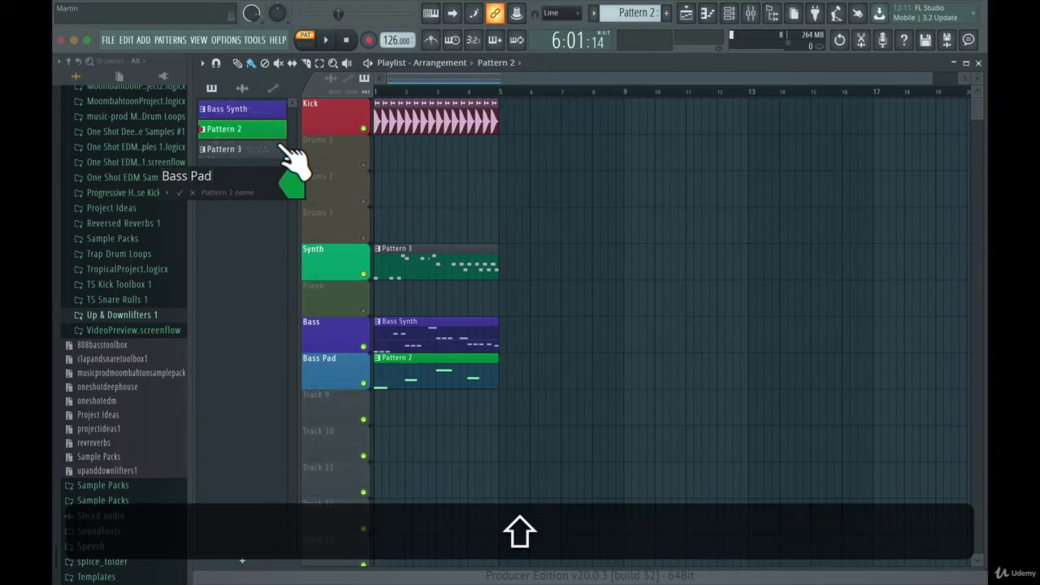
pyautogui.click(288, 182)
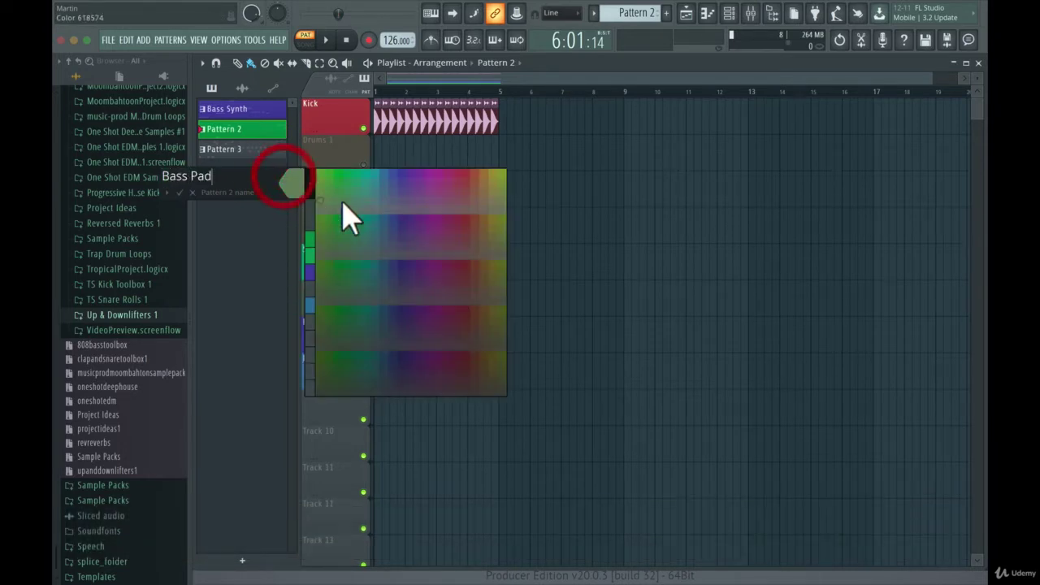
pyautogui.click(391, 184)
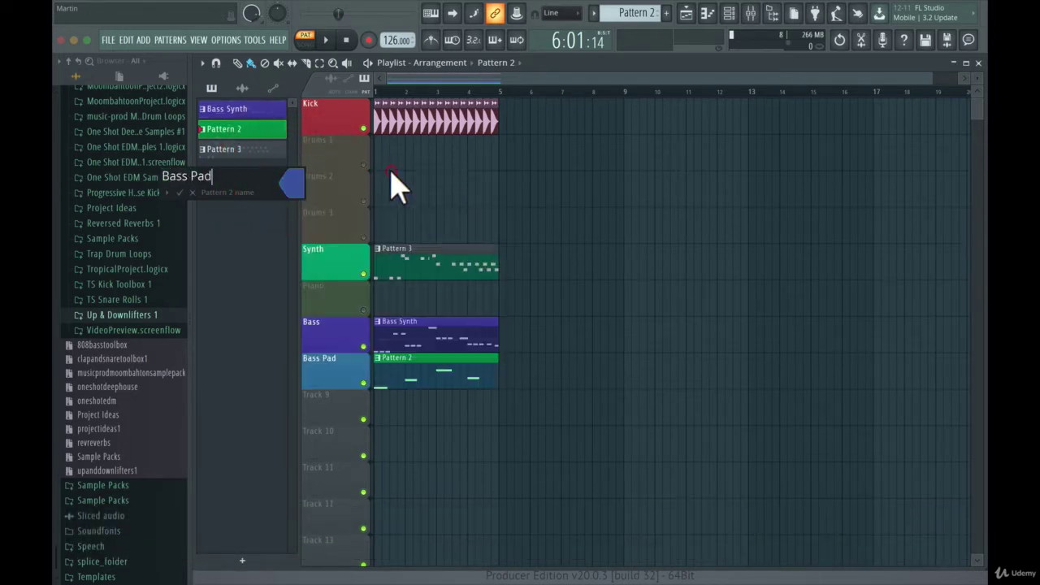
pyautogui.click(179, 194)
pyautogui.click(228, 149)
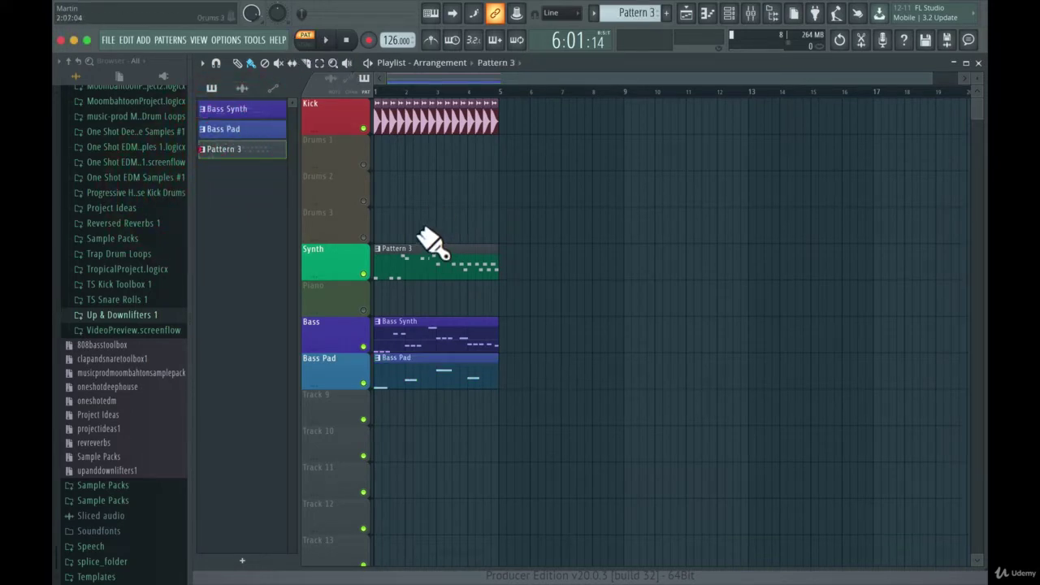
# Audition Pattern 3, then rename it 'Melody' and colour it green
pyautogui.press('space')
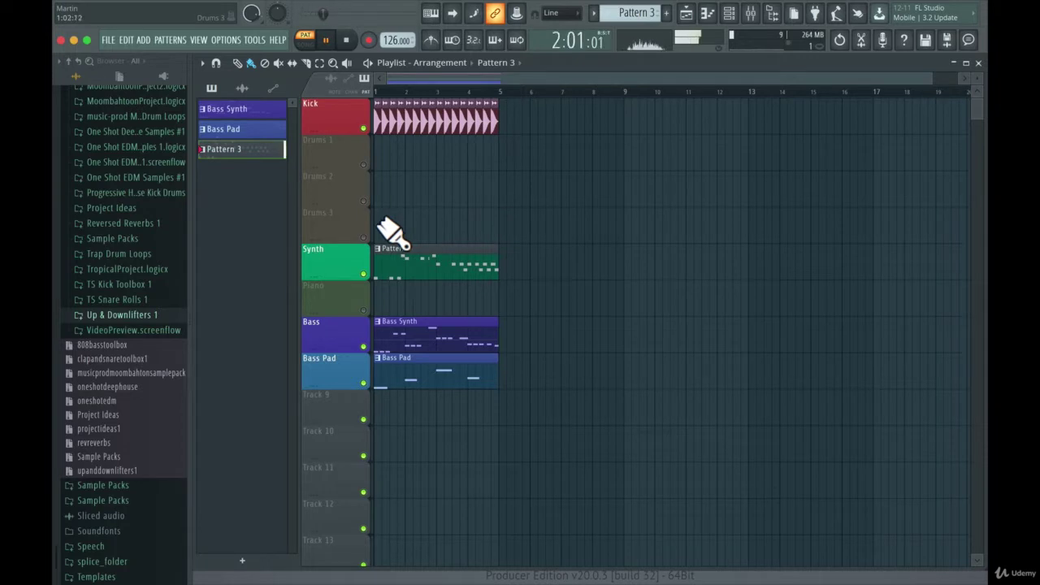
pyautogui.press('space')
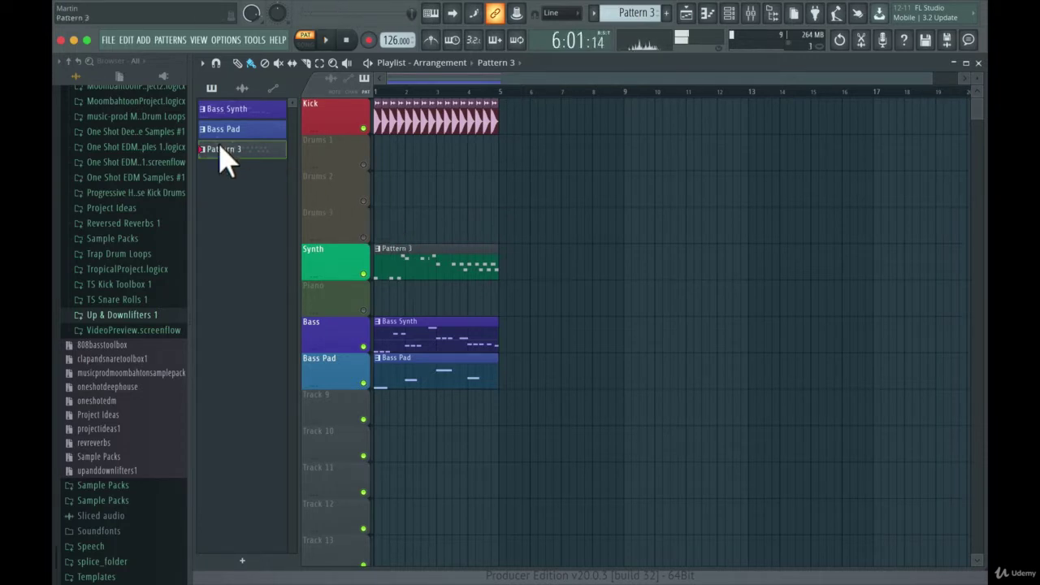
pyautogui.rightClick(219, 148)
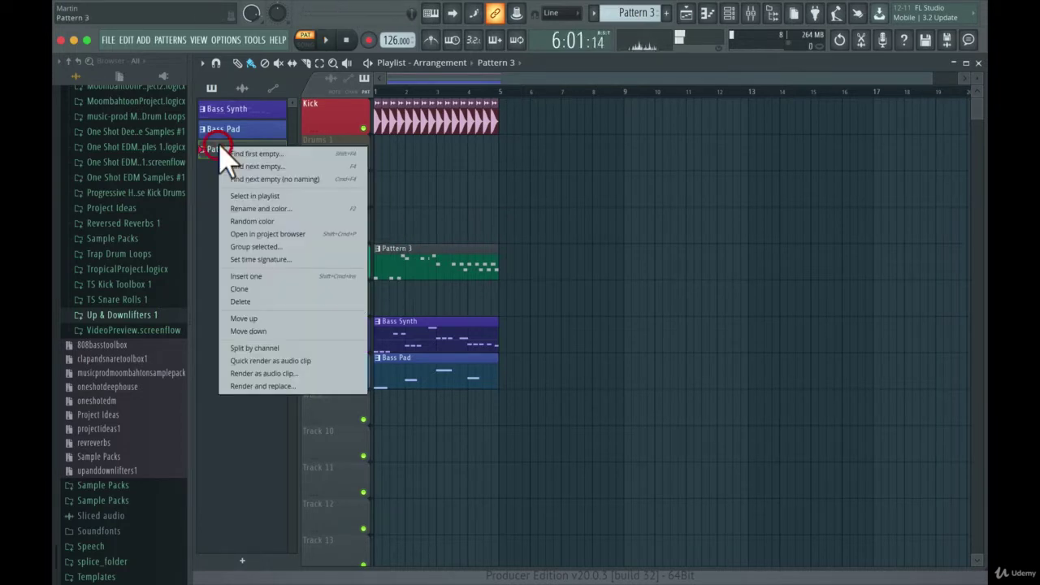
pyautogui.click(282, 208)
pyautogui.write('Melod')
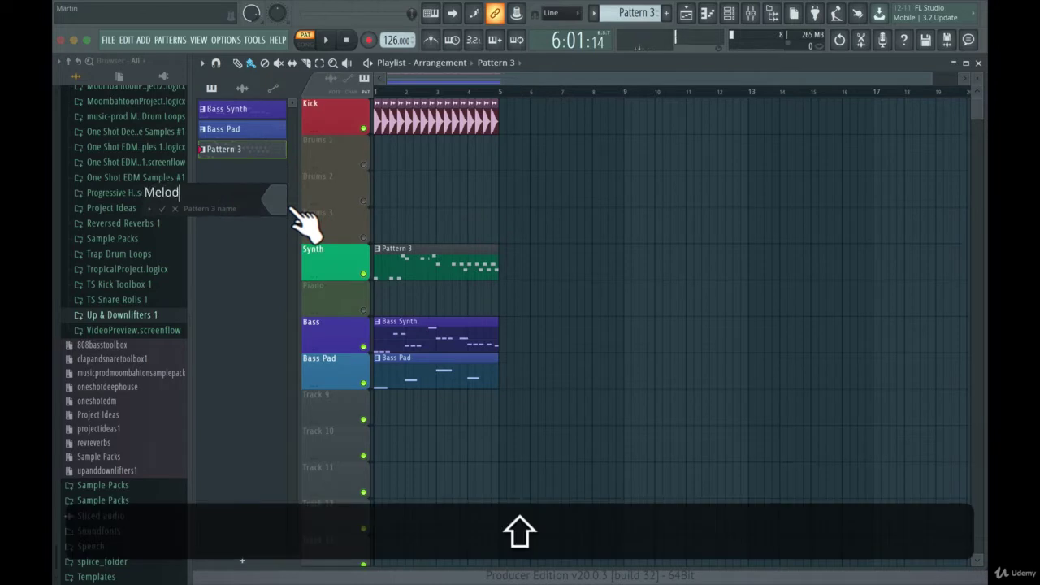
pyautogui.write('y')
pyautogui.click(280, 200)
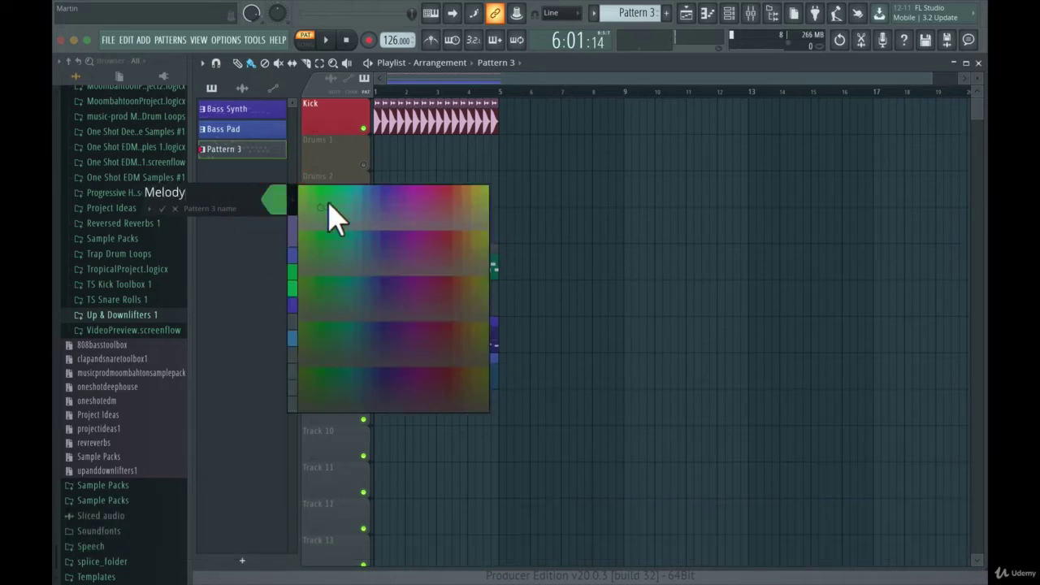
pyautogui.click(323, 194)
pyautogui.click(162, 208)
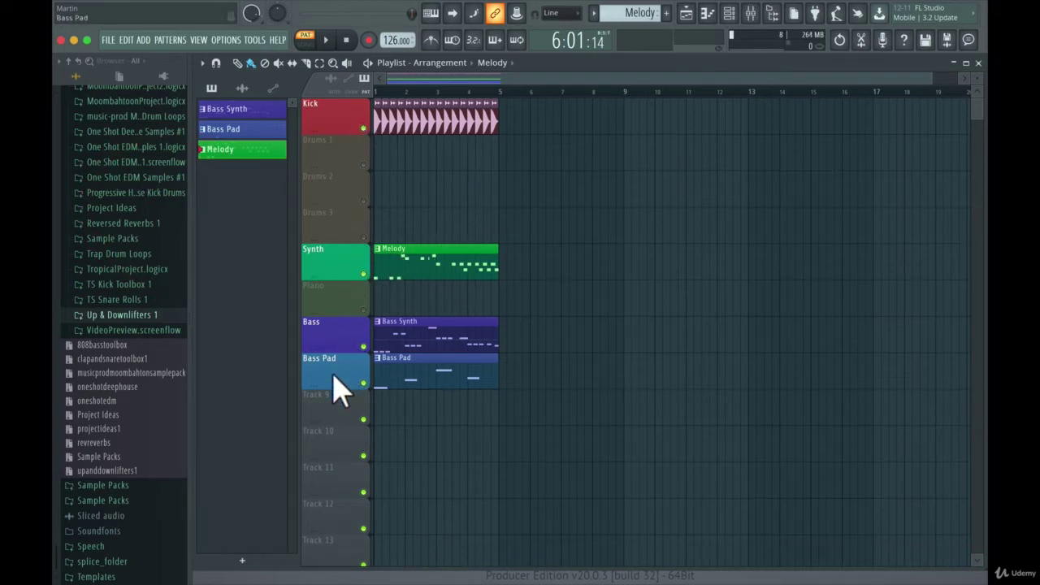
# Rename the kick audio clip to 'Kick' and zoom the playlist out to show bars 1–5
pyautogui.click(242, 88)
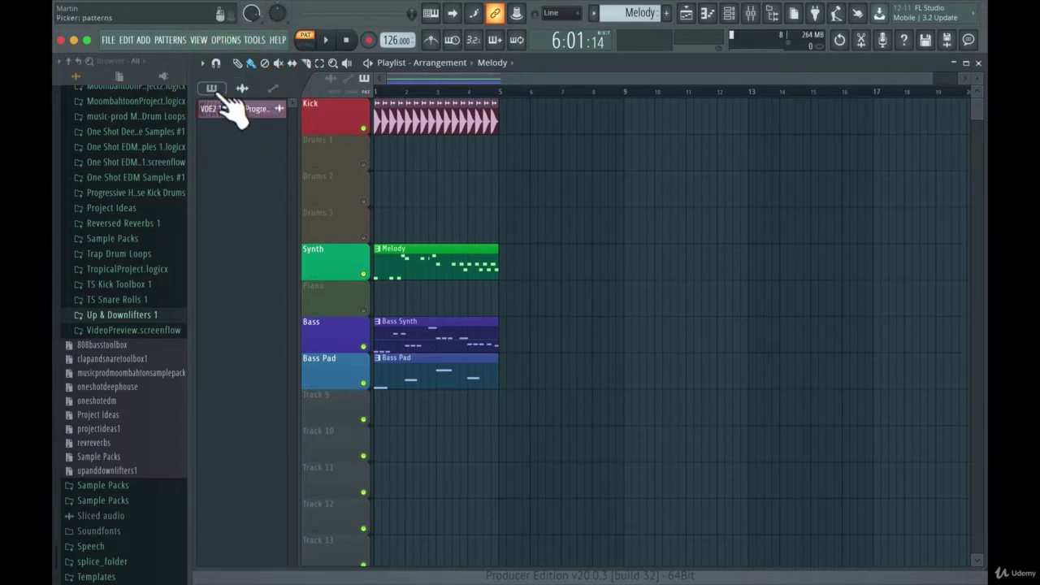
pyautogui.rightClick(217, 109)
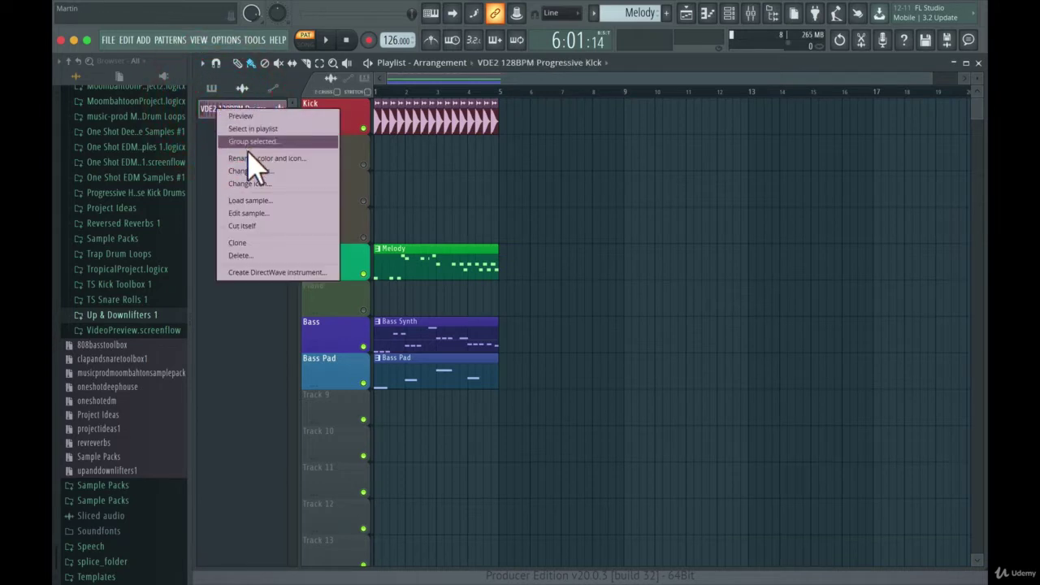
pyautogui.click(253, 173)
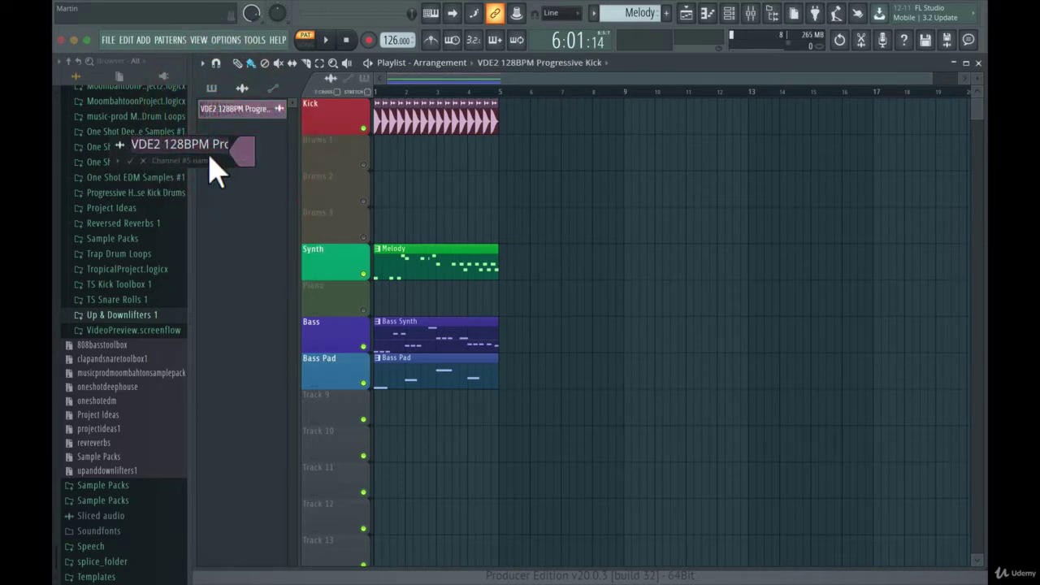
pyautogui.press('shift')
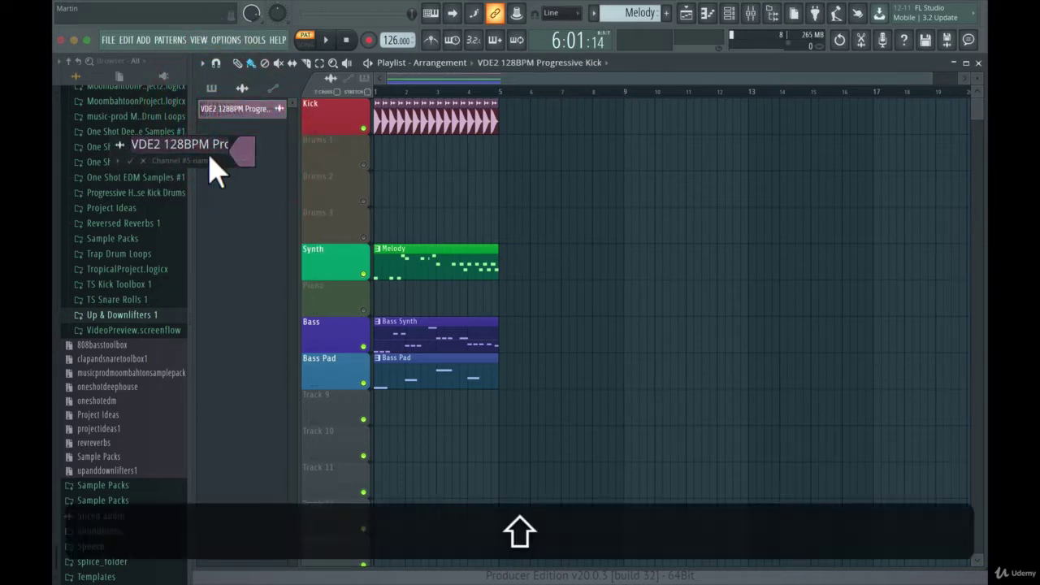
pyautogui.doubleClick(152, 144)
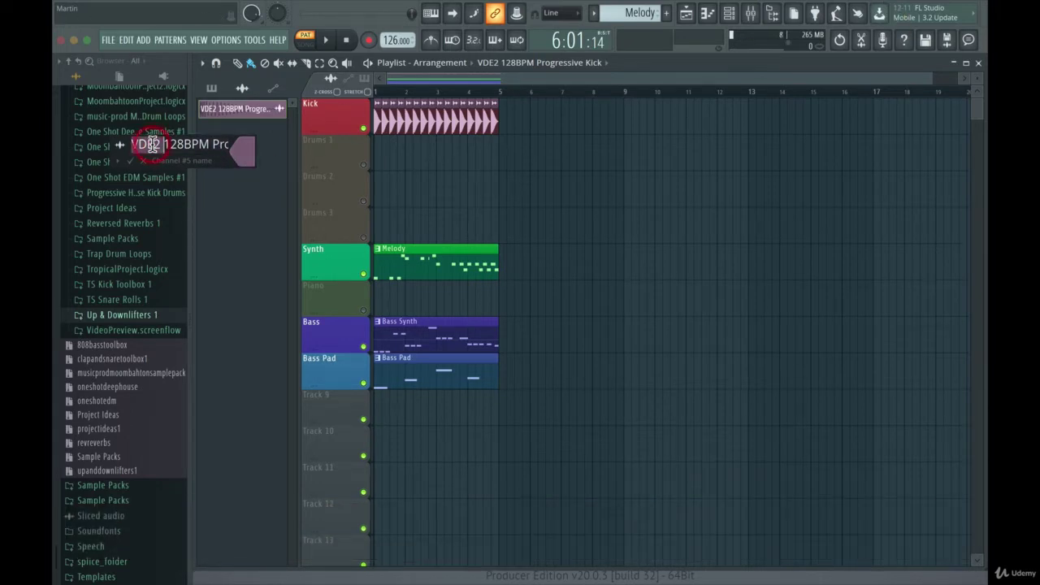
pyautogui.press('super+BackSpace')
pyautogui.press('shift+super+Right')
pyautogui.write('Kick')
pyautogui.press('Return')
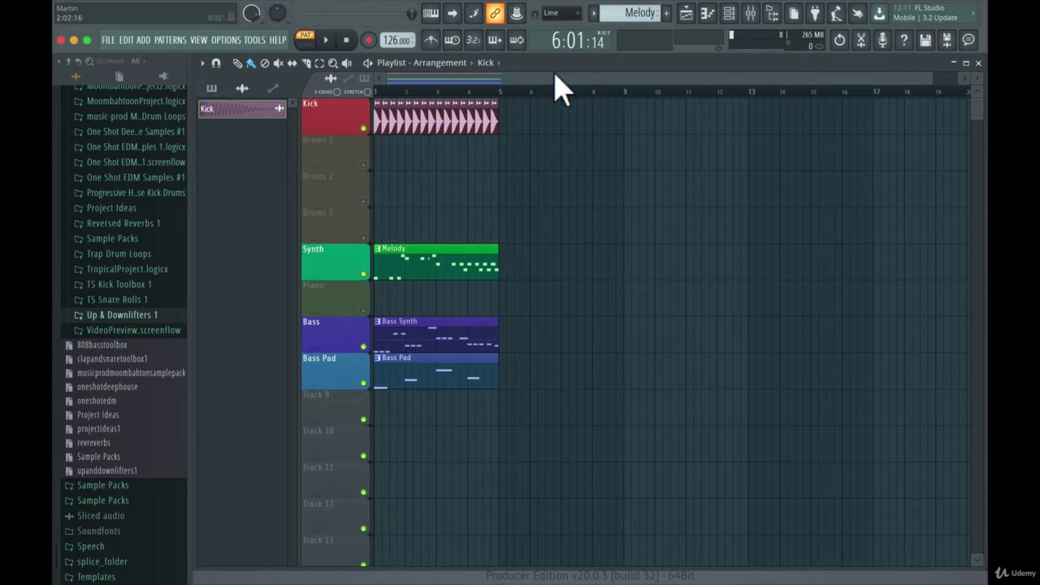
pyautogui.moveTo(512, 78); pyautogui.dragTo(434, 114)
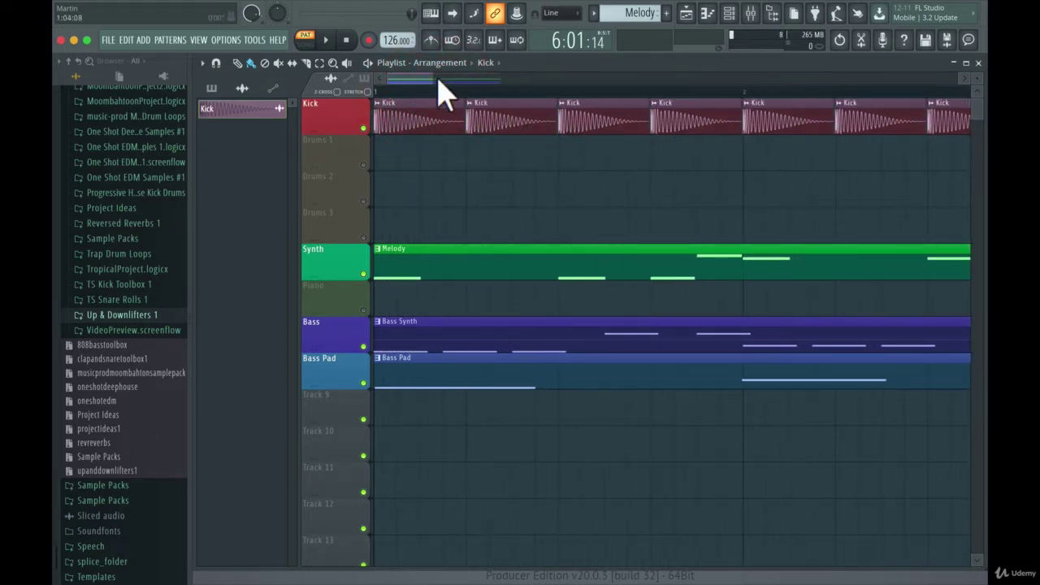
pyautogui.moveTo(478, 84); pyautogui.dragTo(956, 82)
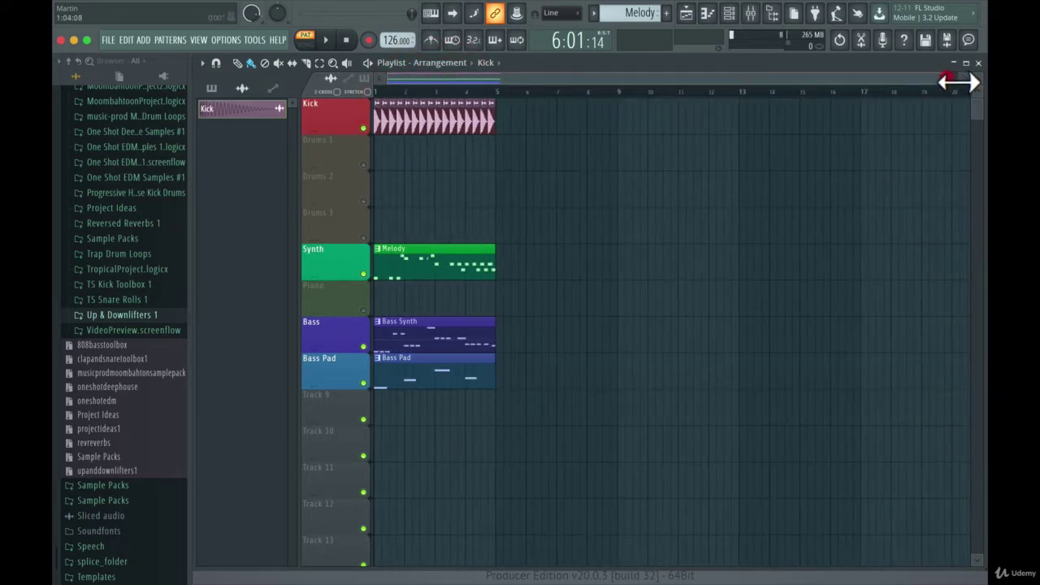
# Show the Patterns list in the Playlist picker and bring up the Channel rack
pyautogui.click(209, 88)
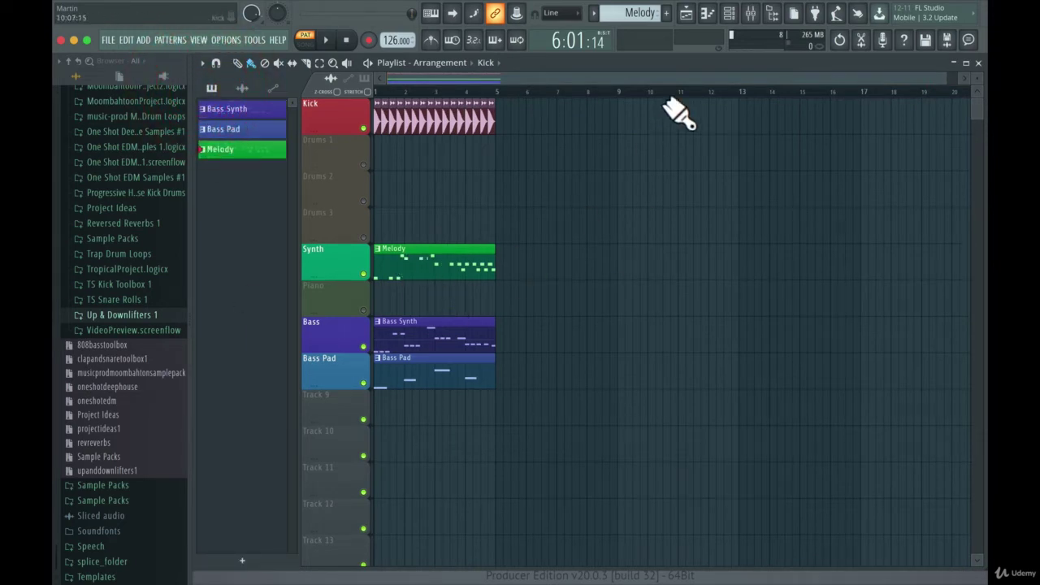
pyautogui.click(707, 13)
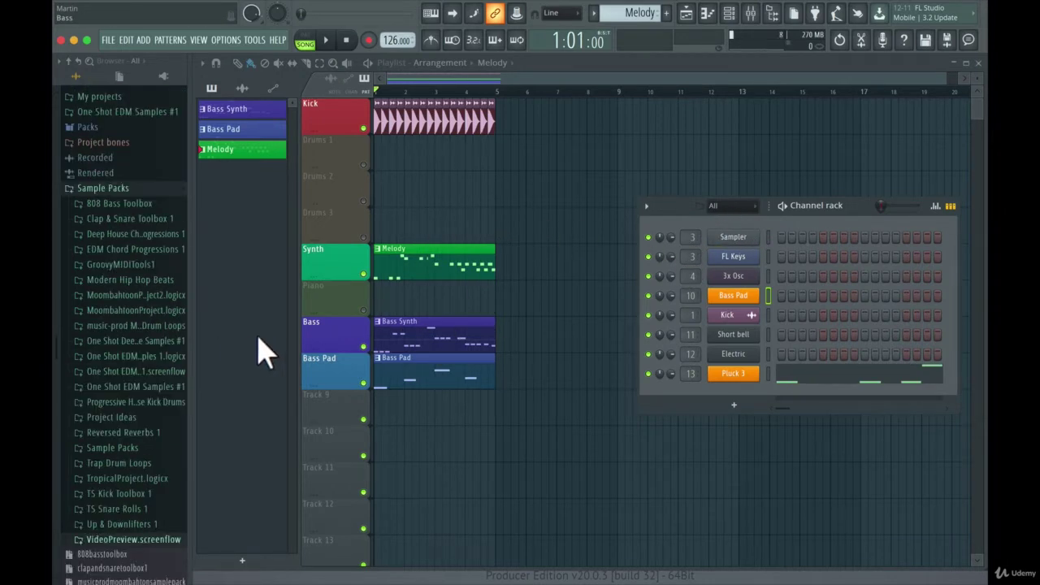
# Browse to Packs > Drums > Snares in the Browser
pyautogui.scroll(5, 163, 350)
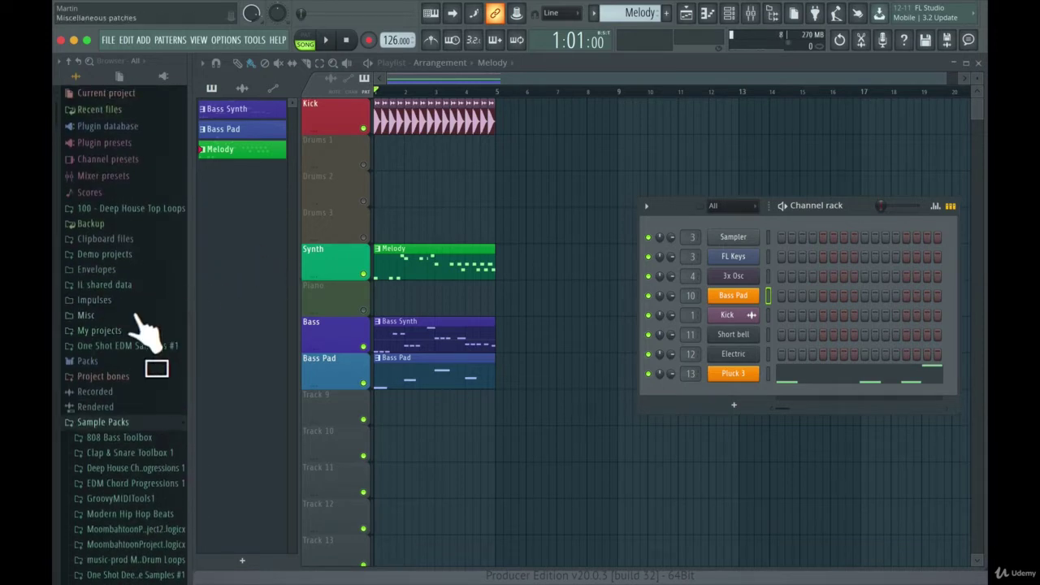
pyautogui.click(101, 360)
pyautogui.click(122, 378)
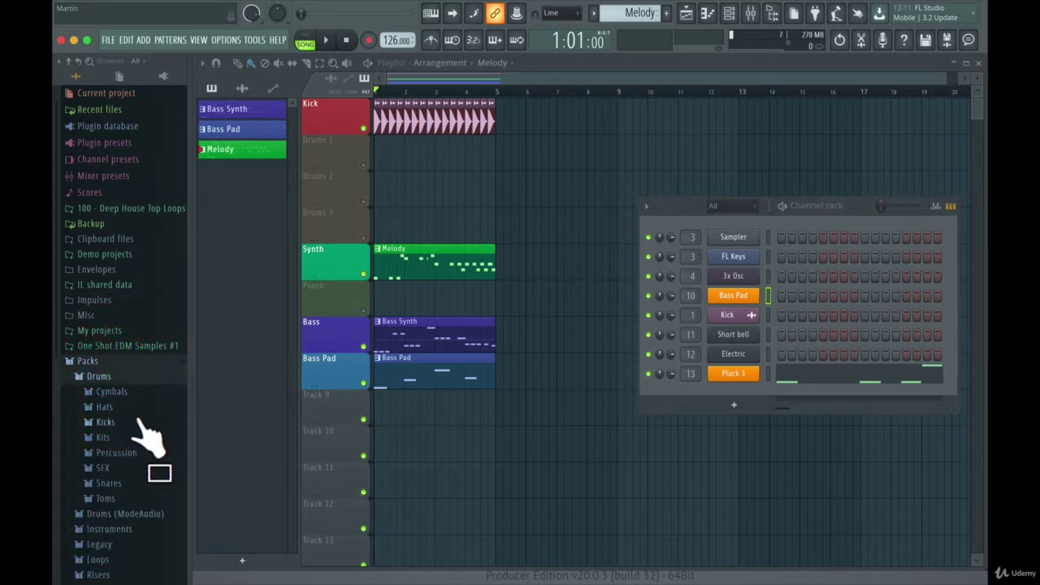
pyautogui.scroll(-2, 118, 358)
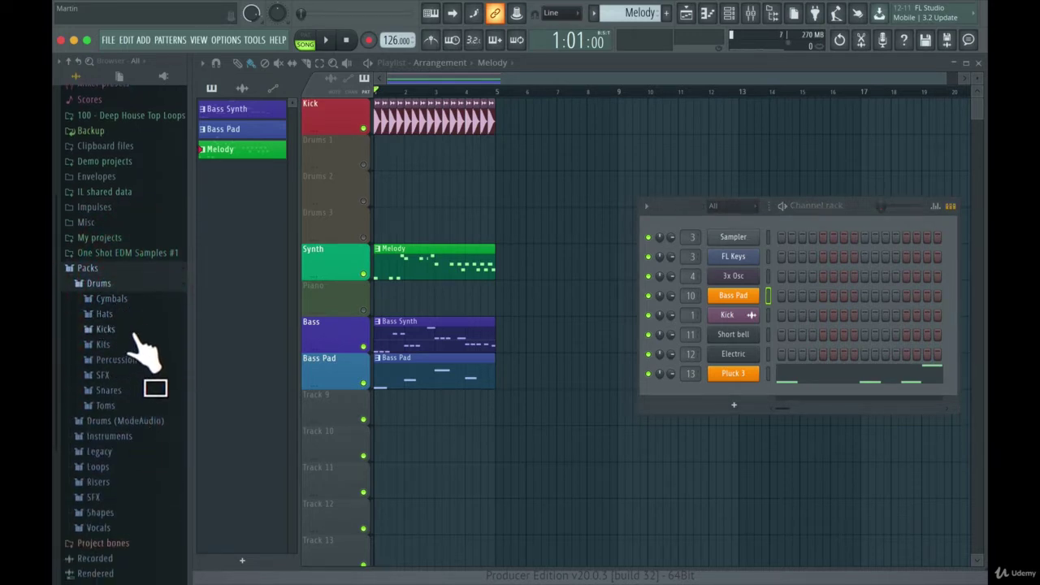
pyautogui.scroll(-2, 122, 321)
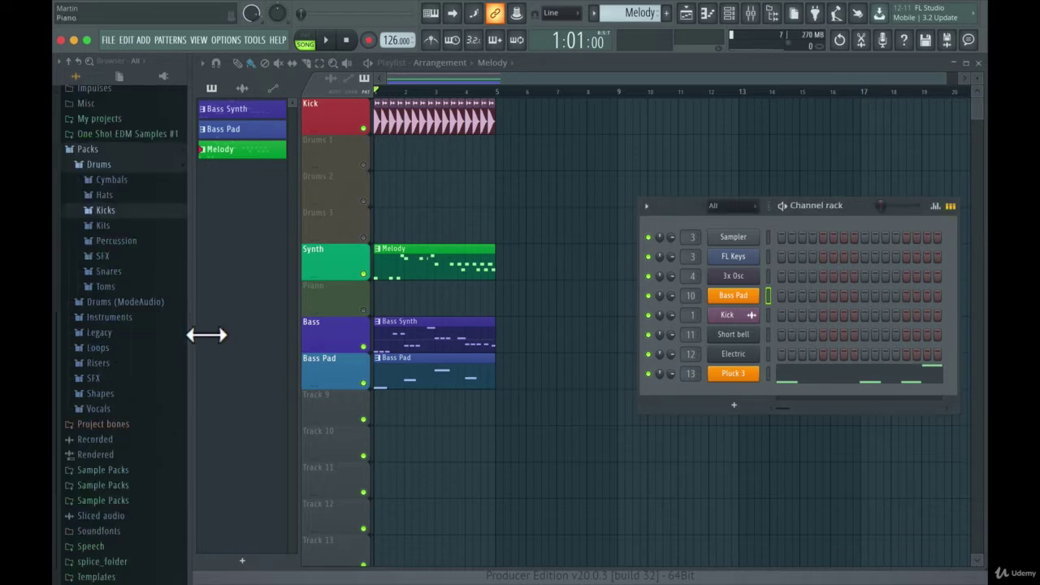
pyautogui.click(122, 274)
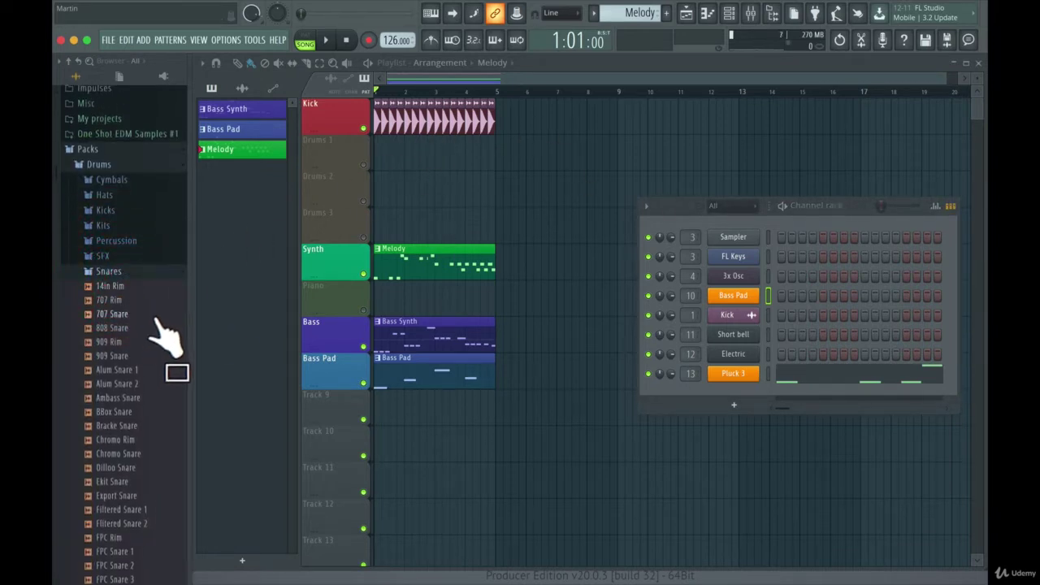
# Audition the snare and Grv Snareclap samples, then drop Grv Snareclap 24 onto Drums 1 at bar 1
pyautogui.moveTo(150, 314); pyautogui.dragTo(187, 308)
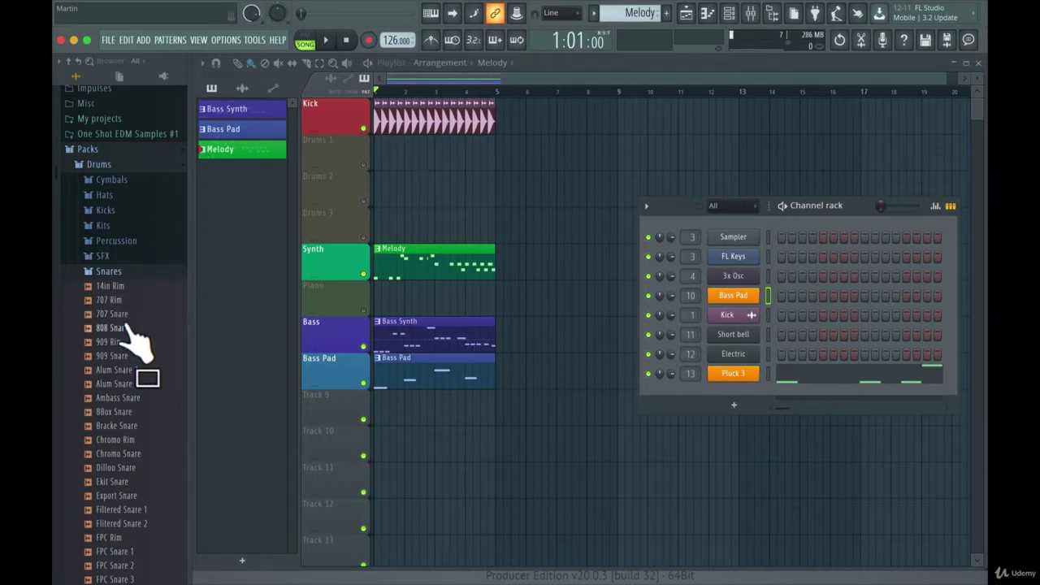
pyautogui.scroll(-3, 144, 366)
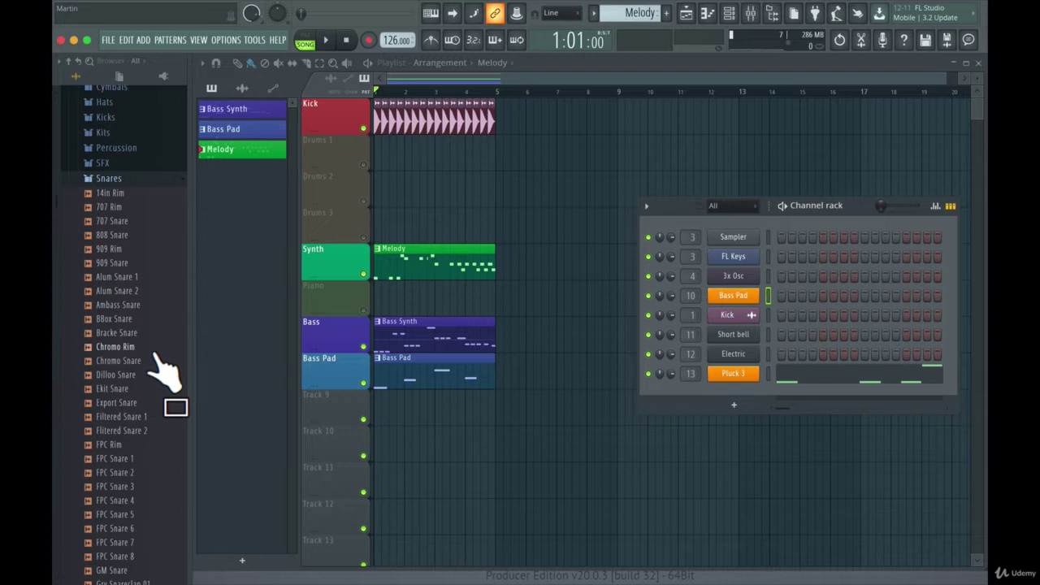
pyautogui.moveTo(161, 357)
pyautogui.mouseDown()
pyautogui.moveTo(138, 467)
pyautogui.moveTo(125, 281)
pyautogui.moveTo(139, 546)
pyautogui.moveTo(141, 360)
pyautogui.mouseUp()
pyautogui.moveTo(124, 306); pyautogui.dragTo(147, 364)
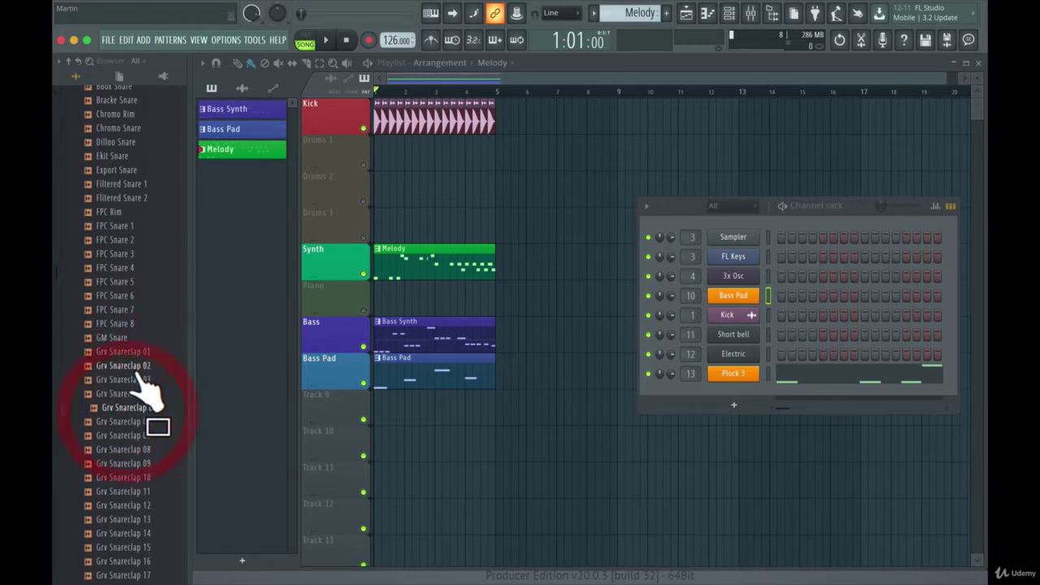
pyautogui.moveTo(142, 476); pyautogui.dragTo(128, 344)
pyautogui.moveTo(140, 381); pyautogui.dragTo(385, 161)
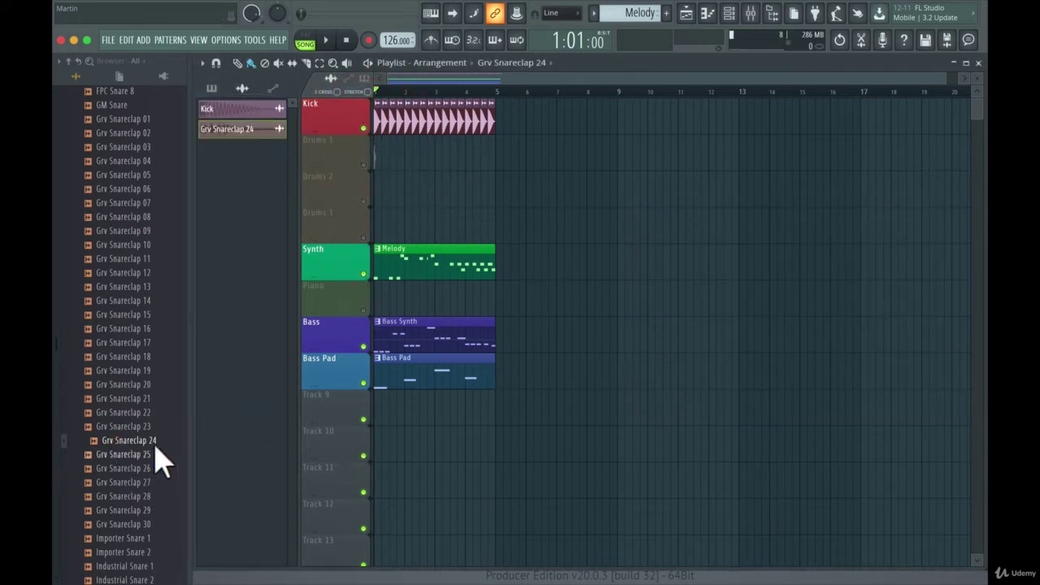
# Drop Grv Snareclap 01 at bar 1 of Drums 2, zoom in, and unmute Drums 1 and 2
pyautogui.scroll(3, 123, 387)
pyautogui.click(134, 213)
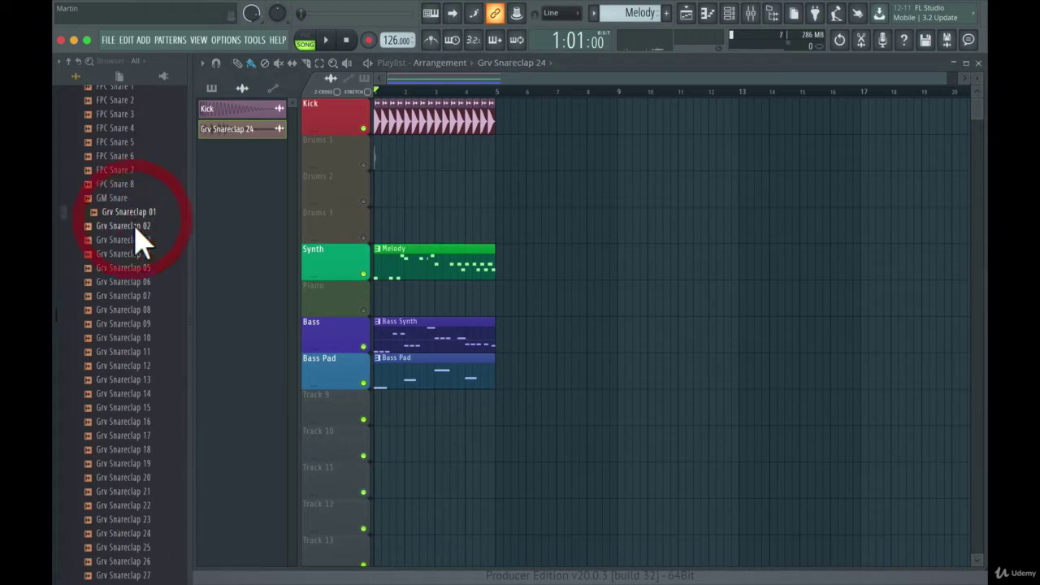
pyautogui.moveTo(128, 214)
pyautogui.mouseDown()
pyautogui.moveTo(376, 183)
pyautogui.moveTo(382, 193)
pyautogui.mouseUp()
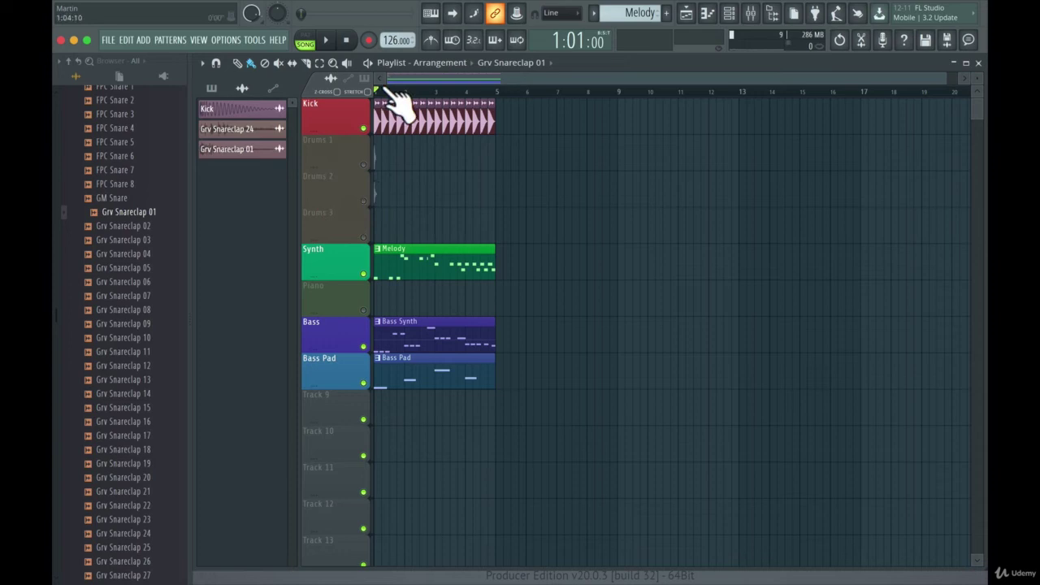
pyautogui.moveTo(501, 87); pyautogui.dragTo(550, 86)
pyautogui.moveTo(956, 86); pyautogui.dragTo(406, 119)
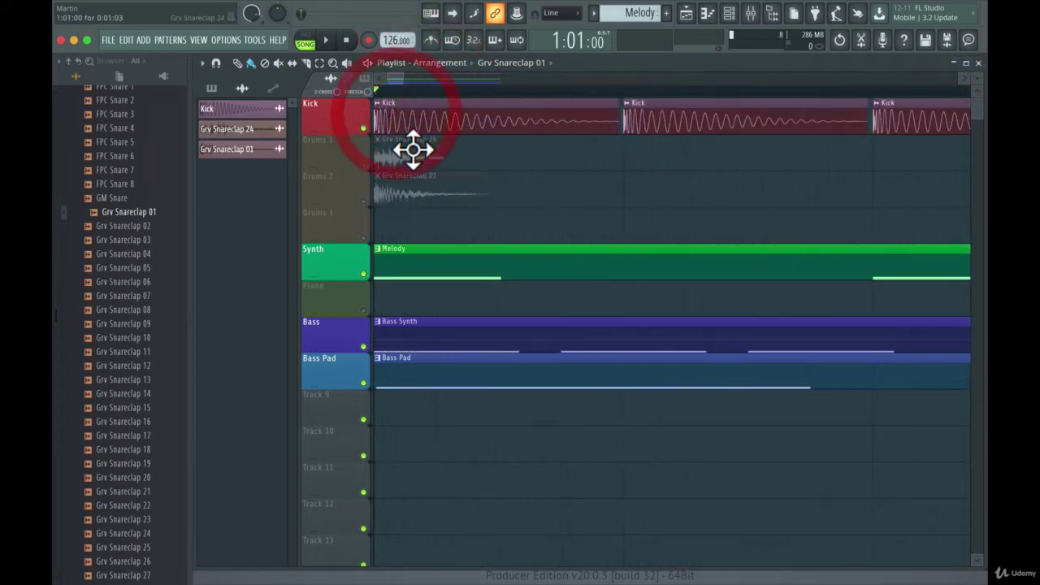
pyautogui.click(363, 164)
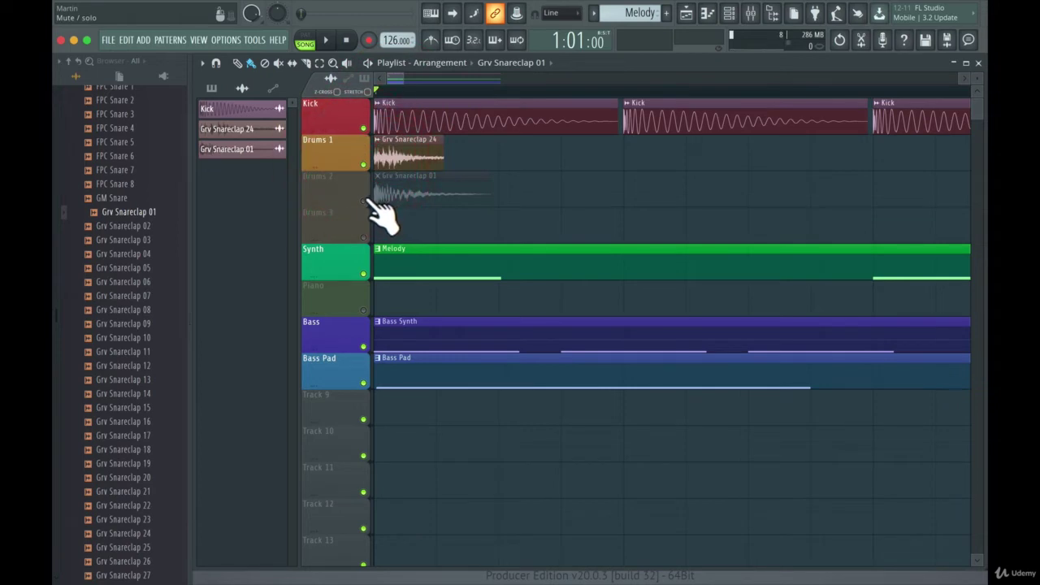
pyautogui.click(363, 200)
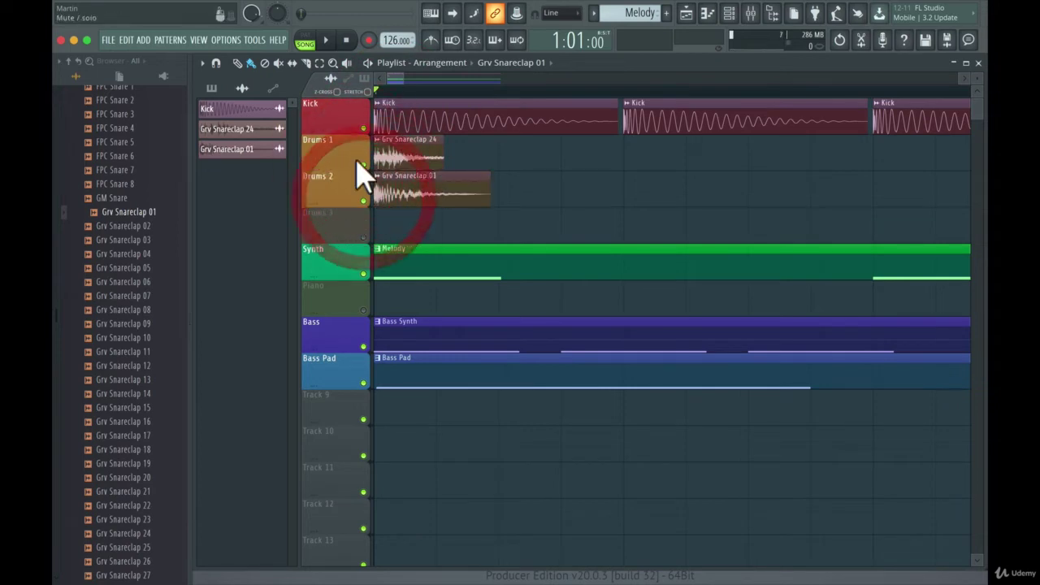
# Send both Grv Snareclap channels to mixer insert 15 and lower that insert's level
pyautogui.click(729, 13)
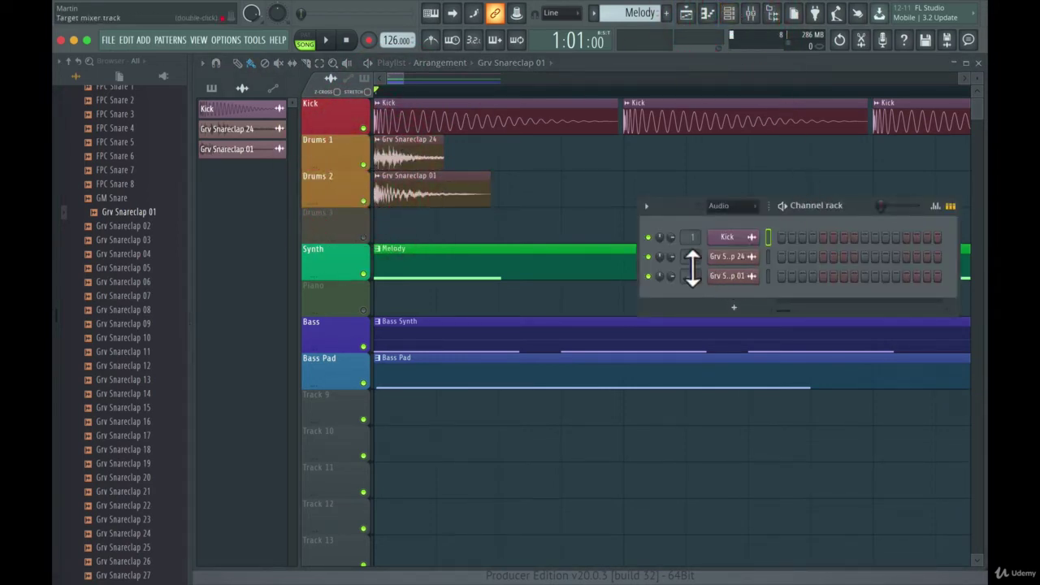
pyautogui.click(750, 14)
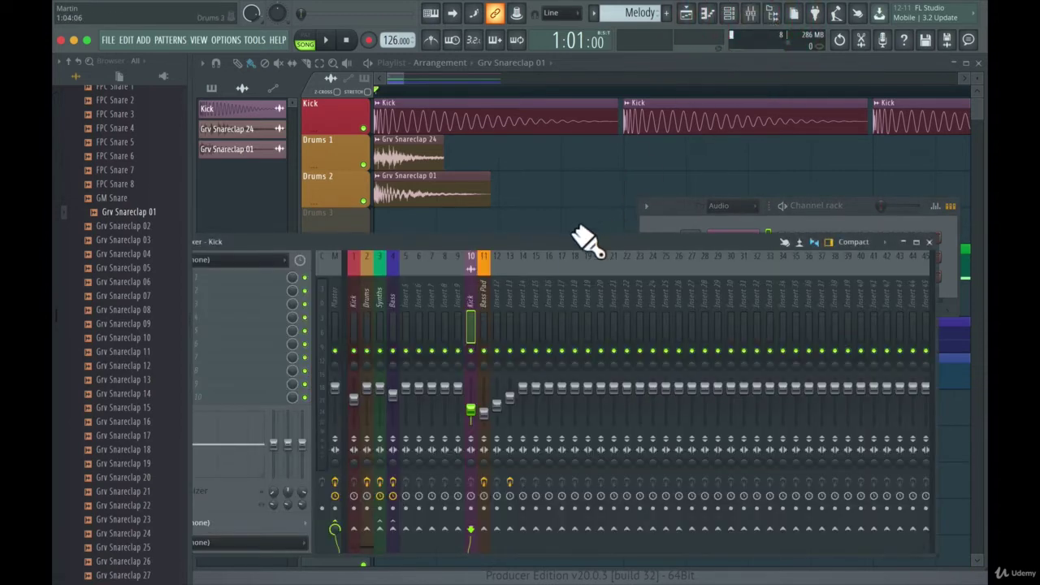
pyautogui.moveTo(554, 242); pyautogui.dragTo(406, 298)
pyautogui.click(390, 323)
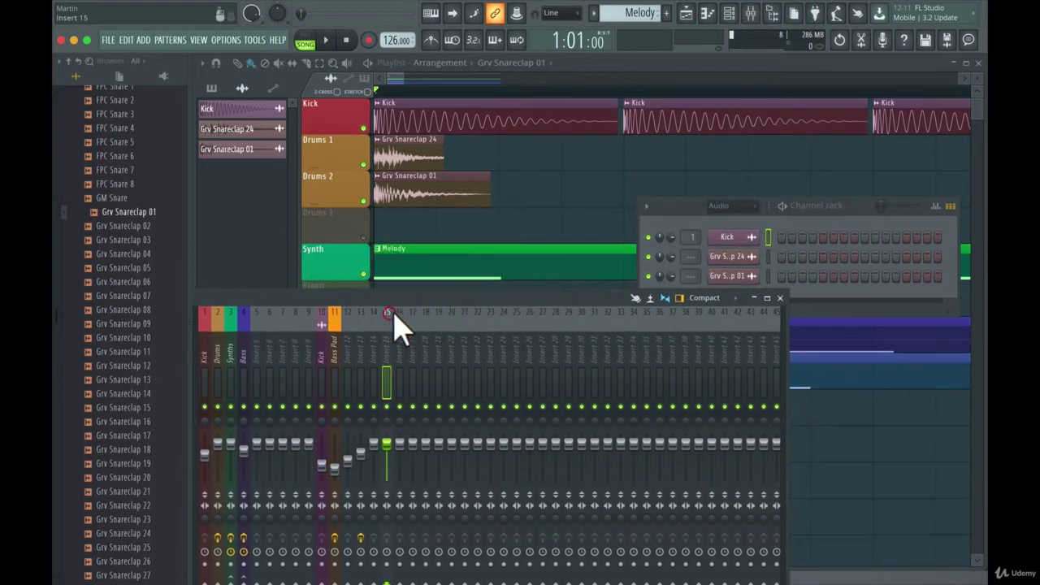
pyautogui.moveTo(692, 256)
pyautogui.mouseDown()
pyautogui.moveTo(692, 241)
pyautogui.moveTo(693, 266)
pyautogui.mouseUp()
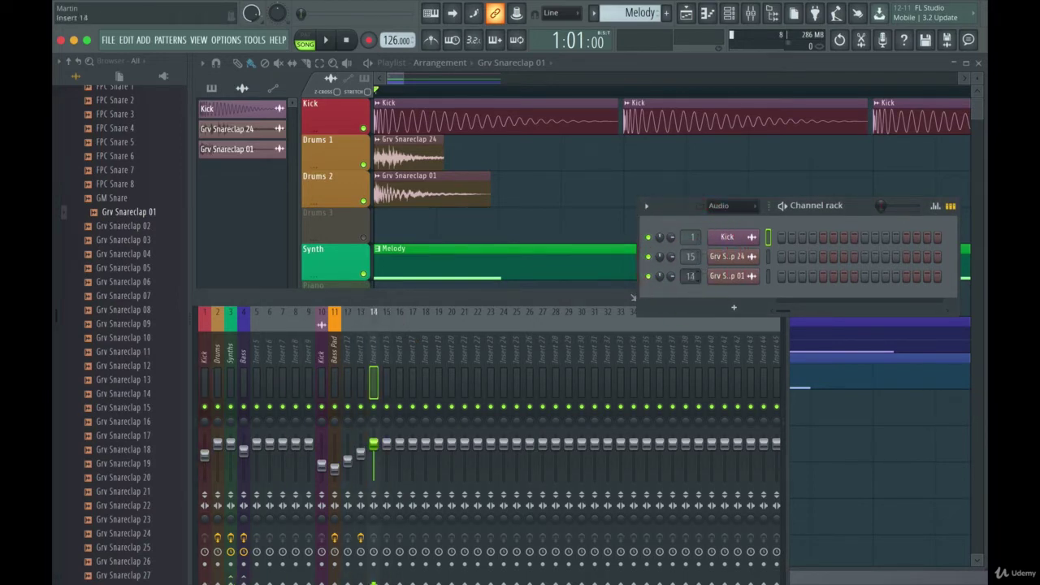
pyautogui.click(402, 463)
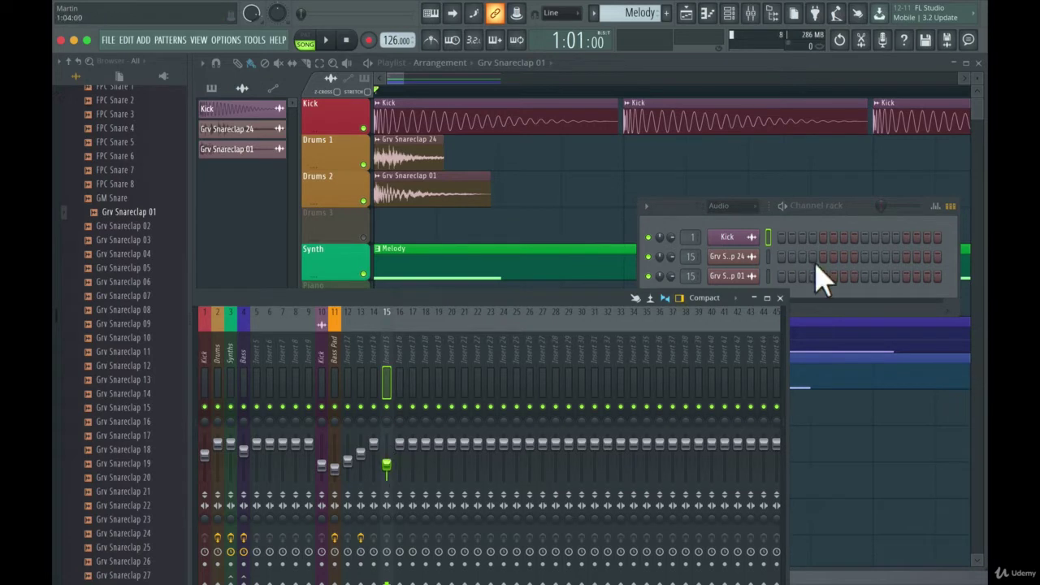
pyautogui.click(304, 42)
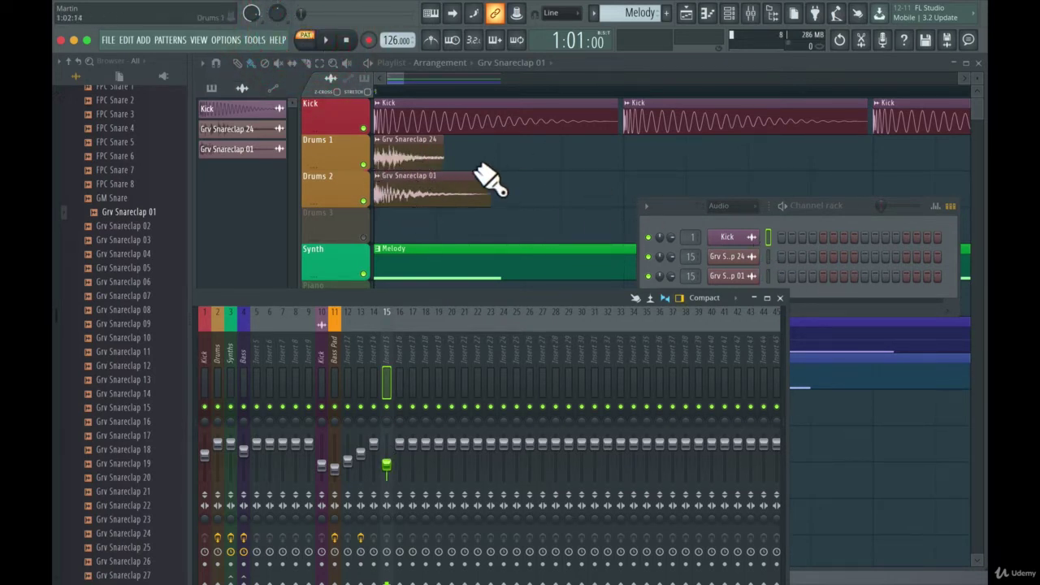
# Move the Drums 1 and Drums 2 snareclap clips to beat 2 and paint copies at beat 4
pyautogui.click(448, 166)
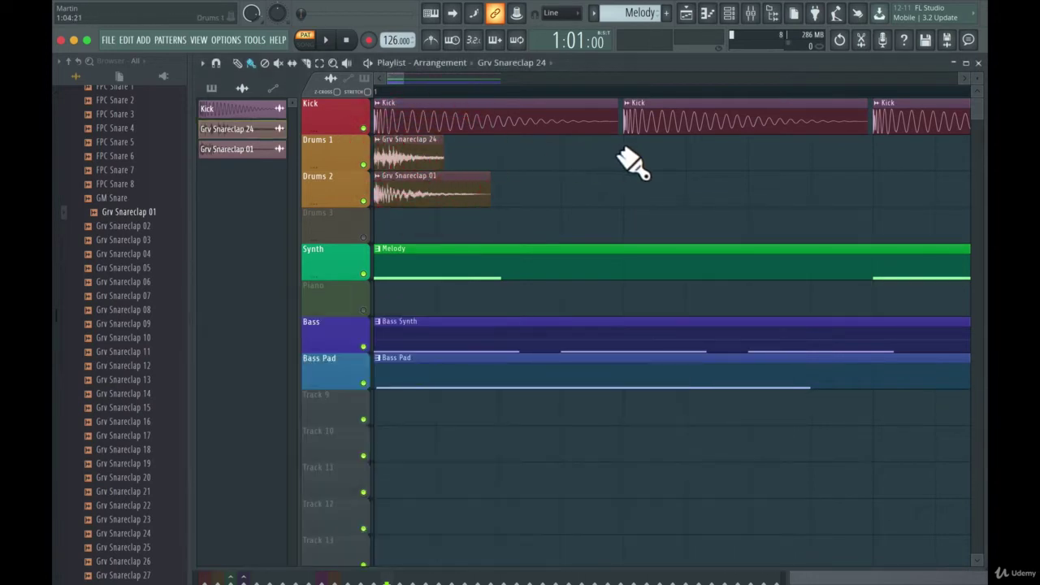
pyautogui.moveTo(405, 168)
pyautogui.mouseDown()
pyautogui.moveTo(604, 167)
pyautogui.moveTo(408, 171)
pyautogui.mouseUp()
pyautogui.moveTo(414, 82); pyautogui.dragTo(538, 78)
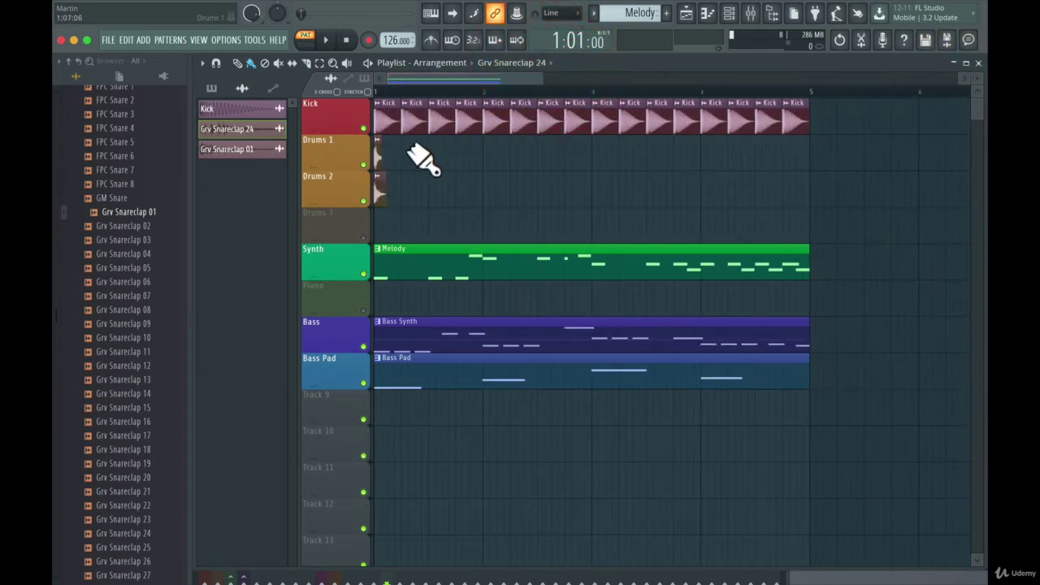
pyautogui.moveTo(386, 157); pyautogui.dragTo(414, 156)
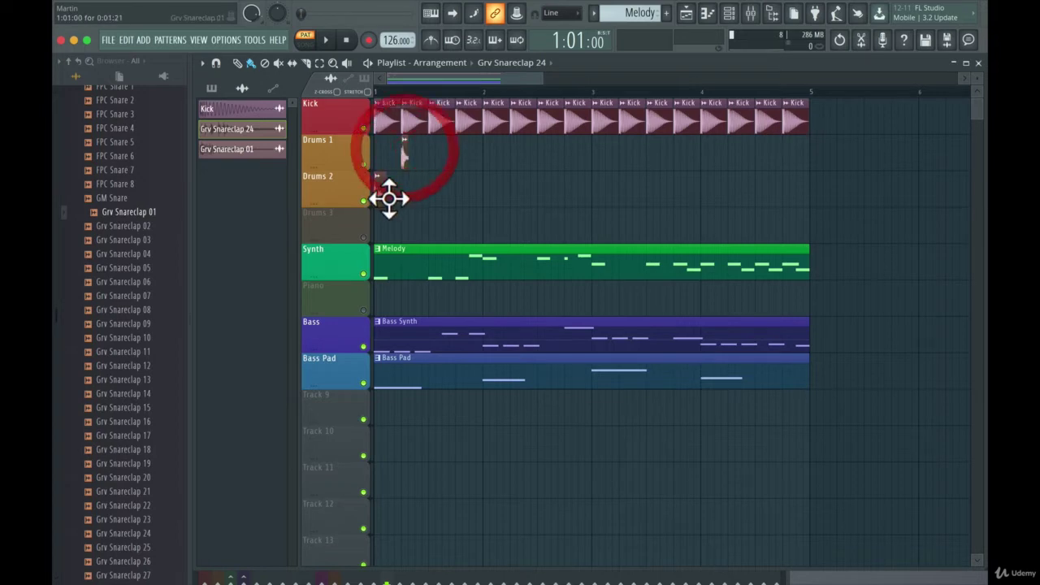
pyautogui.moveTo(389, 197); pyautogui.dragTo(416, 195)
pyautogui.click(460, 151)
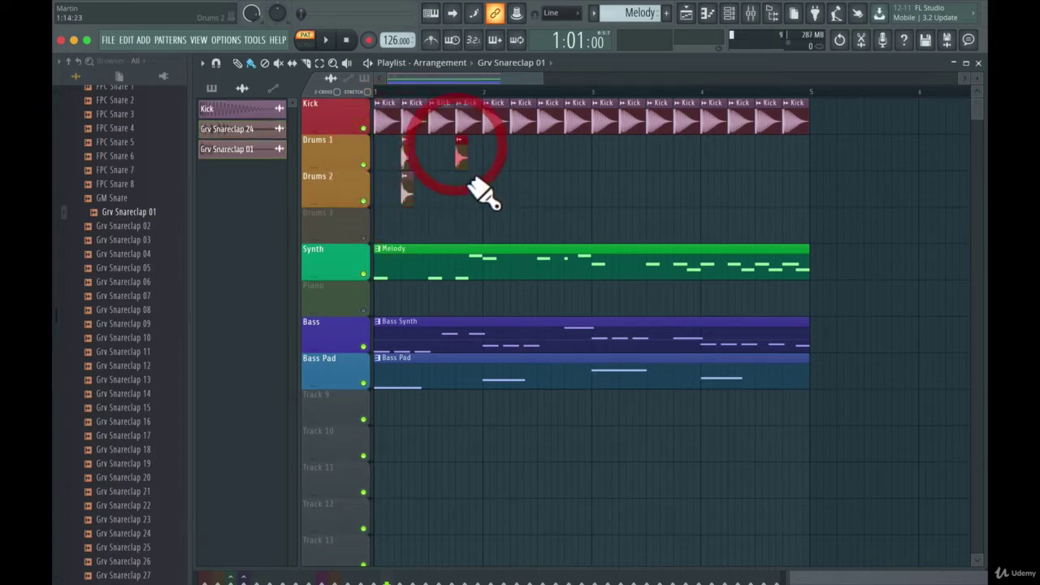
pyautogui.click(468, 180)
pyautogui.rightClick(464, 161)
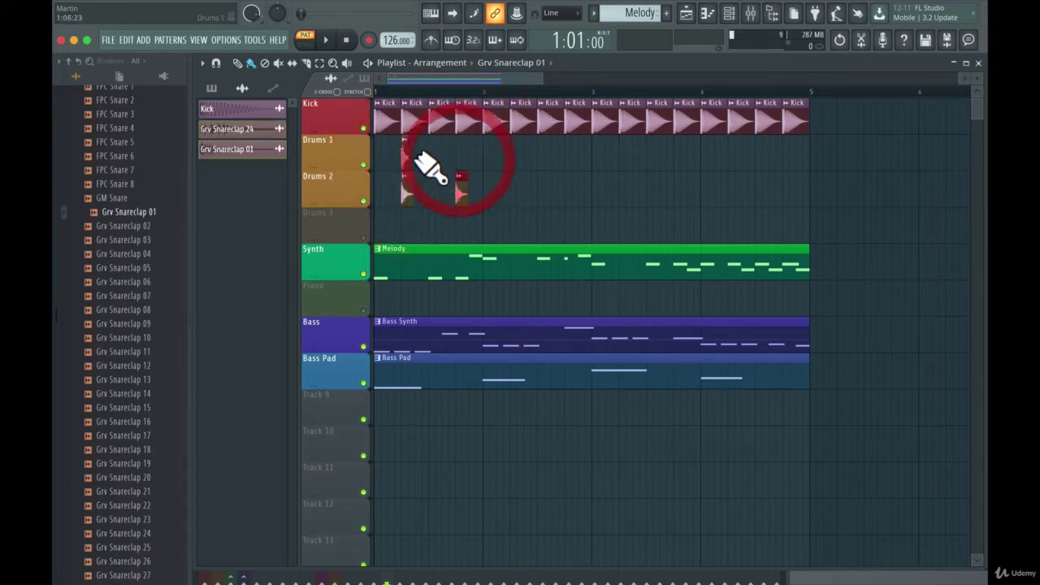
pyautogui.click(460, 153)
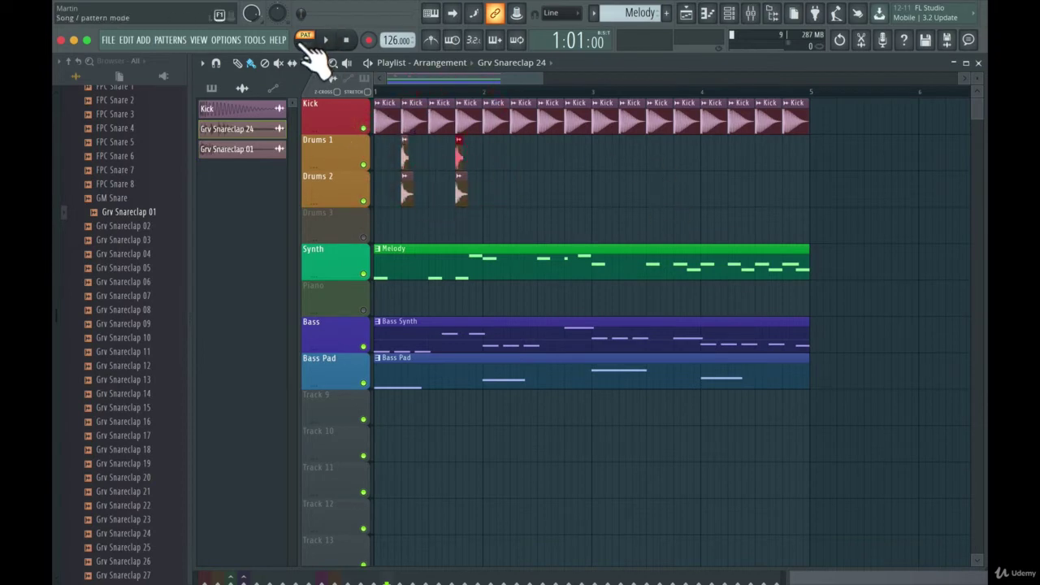
# Switch to song mode, play the arrangement briefly, and open the mixer
pyautogui.click(305, 41)
pyautogui.press('space')
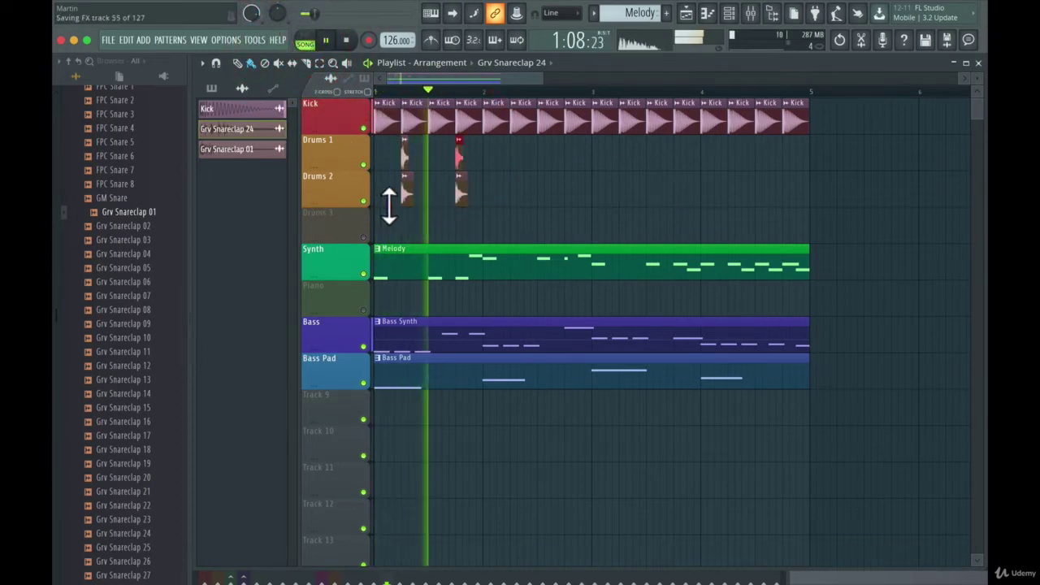
pyautogui.press('space')
pyautogui.click(751, 13)
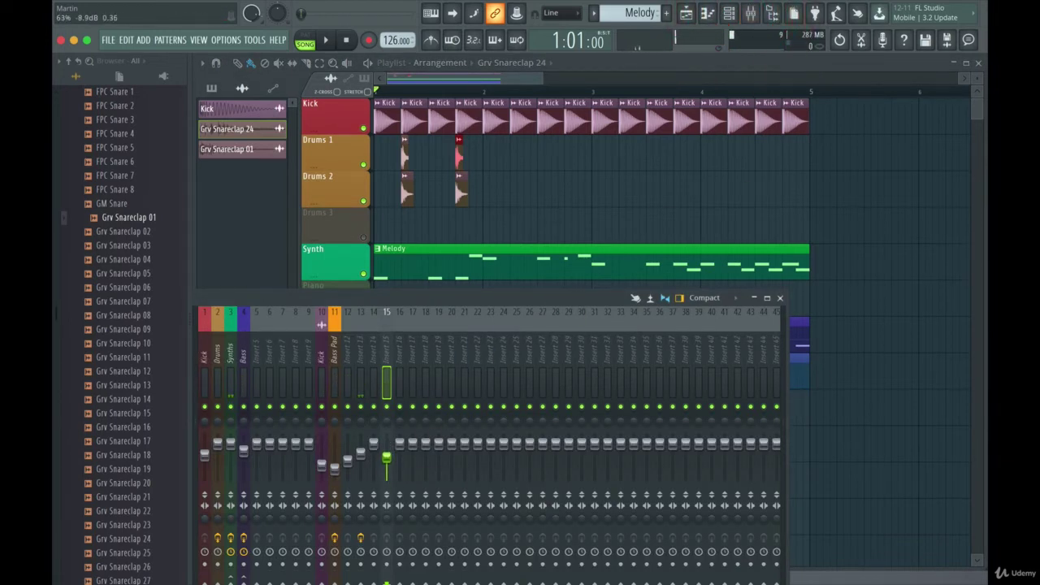
# Lower insert 15's level to 56% during playback, stop, then hide and reshow the mixer
pyautogui.press('space')
pyautogui.moveTo(396, 463); pyautogui.dragTo(390, 480)
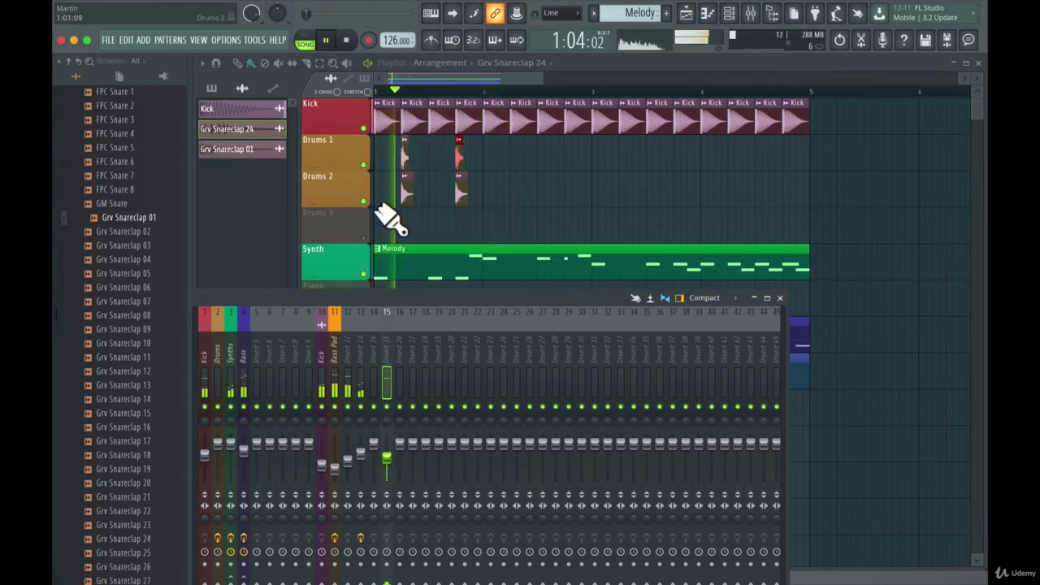
pyautogui.press('space')
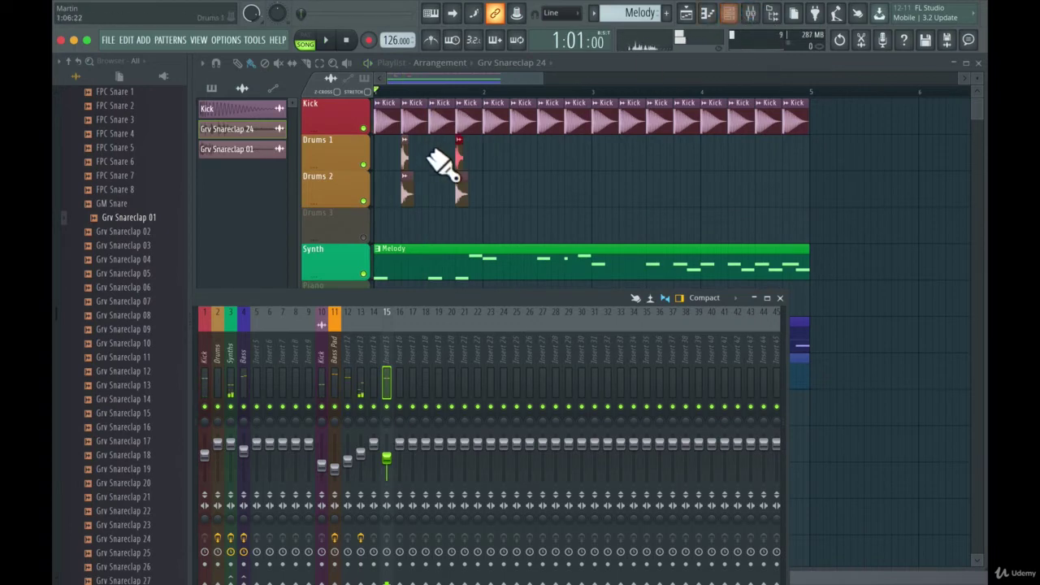
pyautogui.click(751, 13)
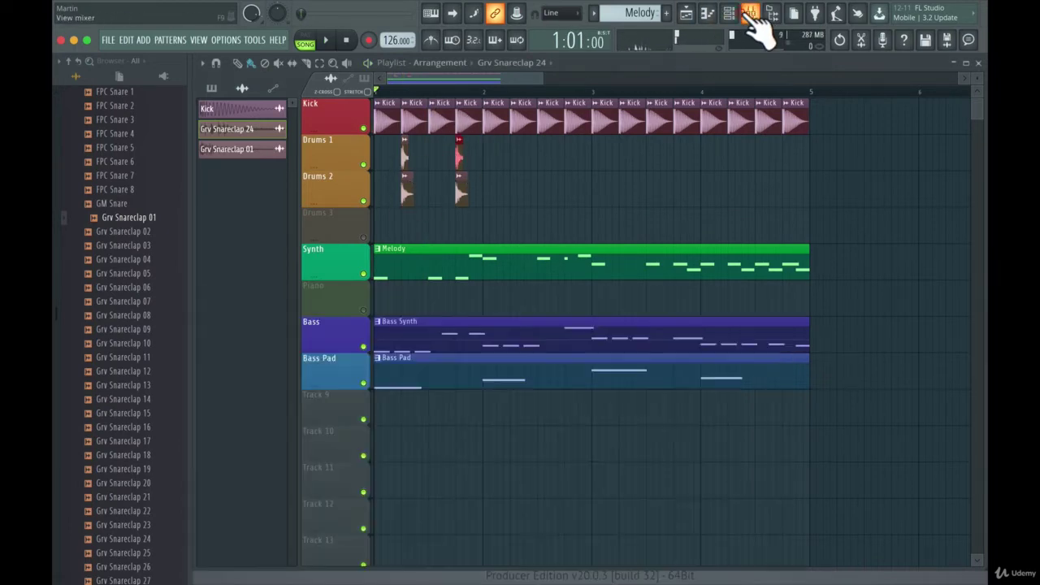
pyautogui.click(751, 13)
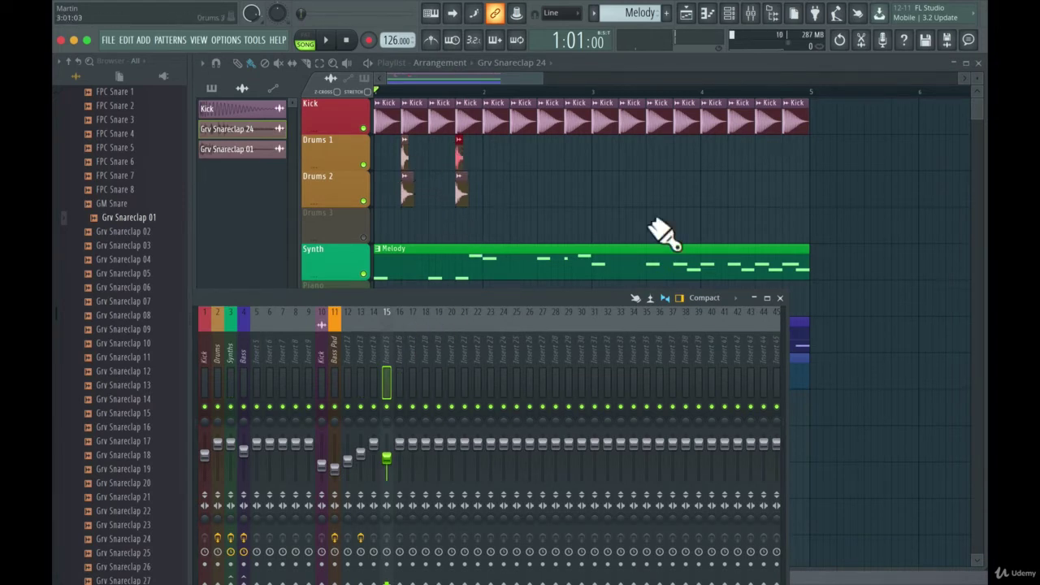
# Route Grv Snareclap 01 to mixer insert 16 and turn that insert's fader down
pyautogui.click(729, 13)
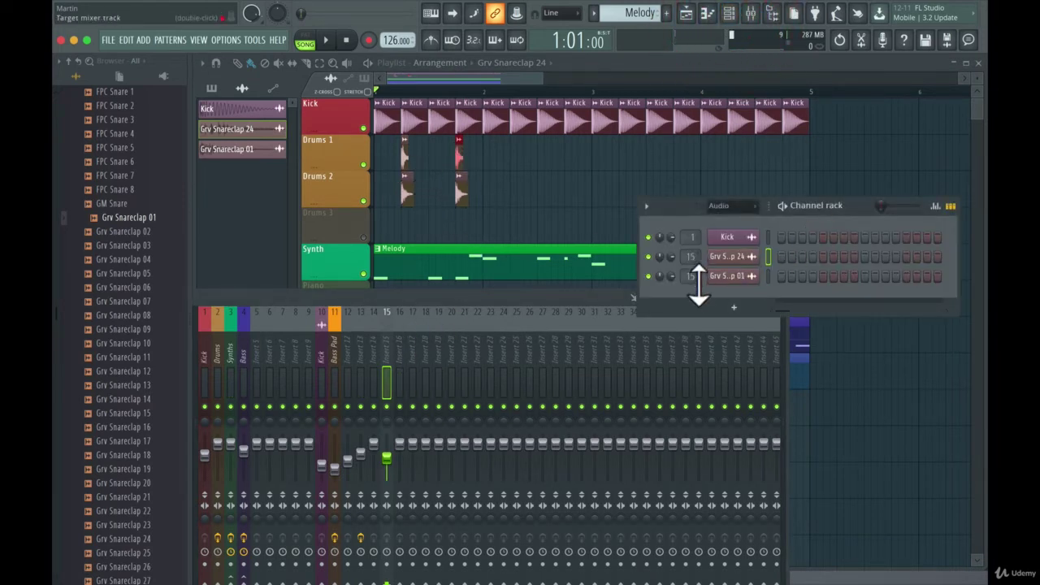
pyautogui.moveTo(698, 280); pyautogui.dragTo(698, 272)
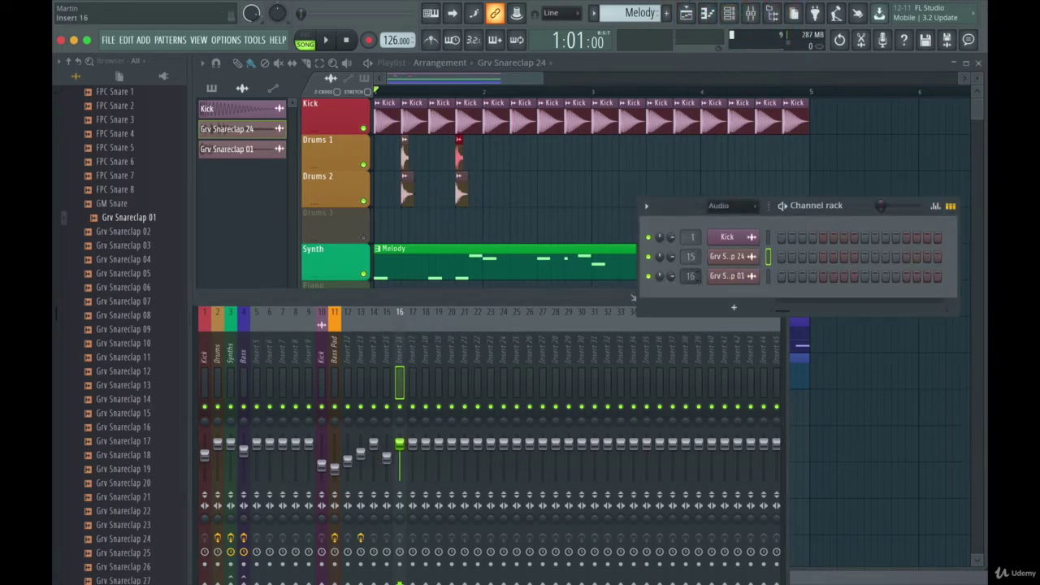
pyautogui.click(414, 454)
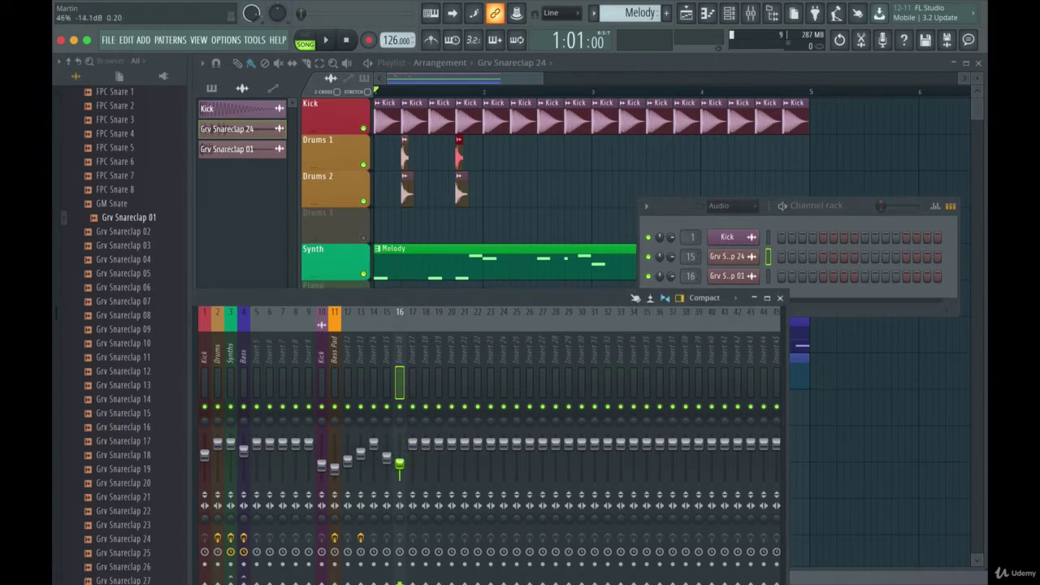
# Compare Drums 1 and Drums 2 alone by toggling mutes, leaving Drums 1 muted
pyautogui.press('F12')
pyautogui.click(363, 201)
pyautogui.press('space')
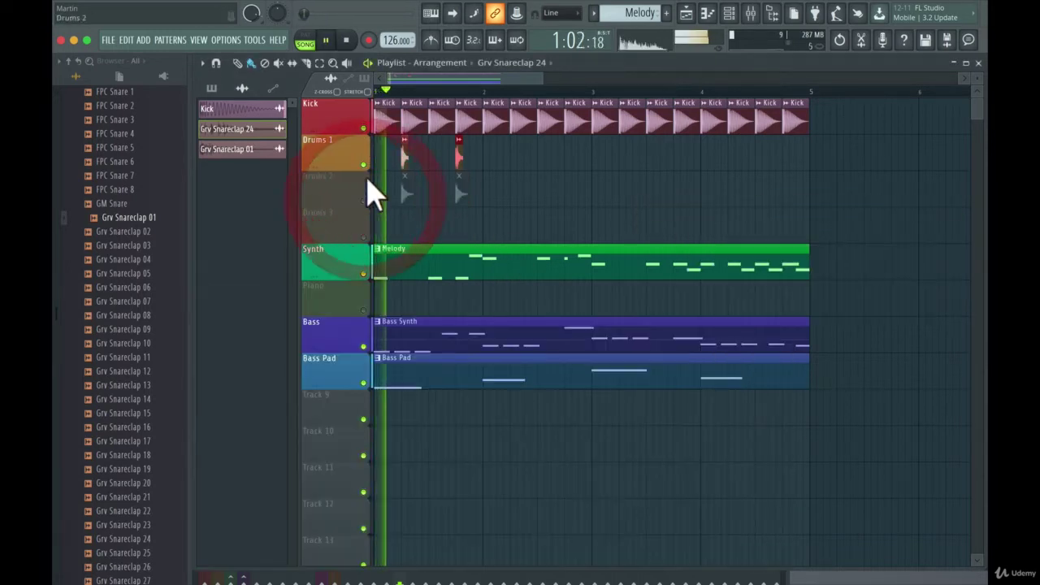
pyautogui.click(363, 200)
pyautogui.click(364, 164)
pyautogui.press('space')
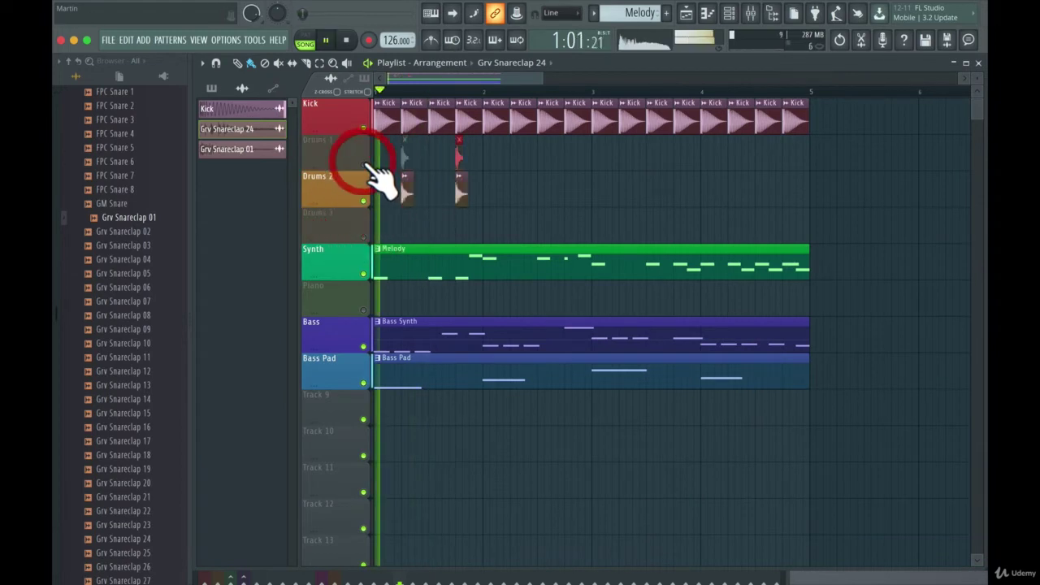
pyautogui.press('space')
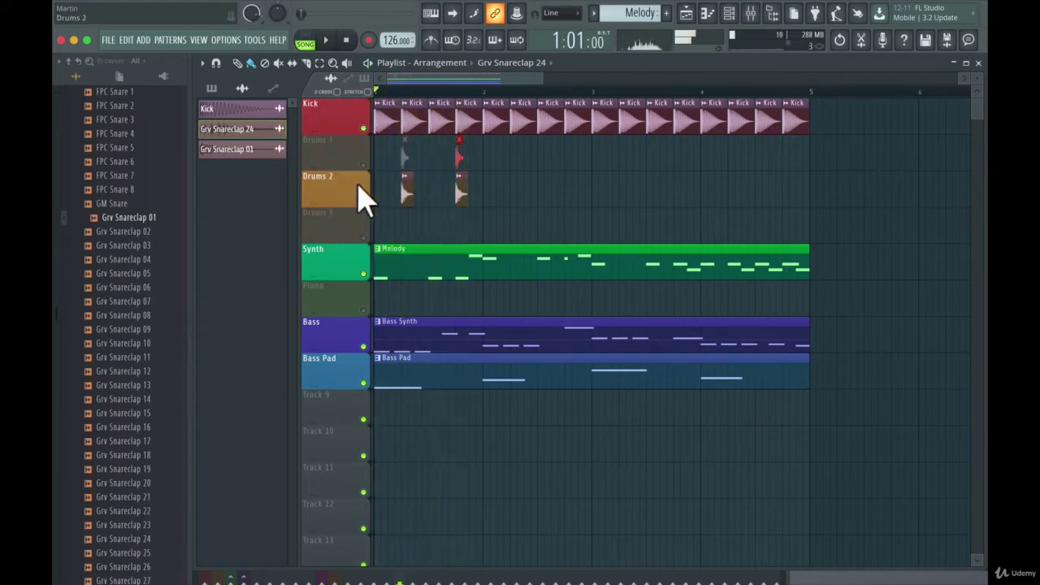
# Play the loop again with the Channel rack and mixer brought up
pyautogui.click(729, 15)
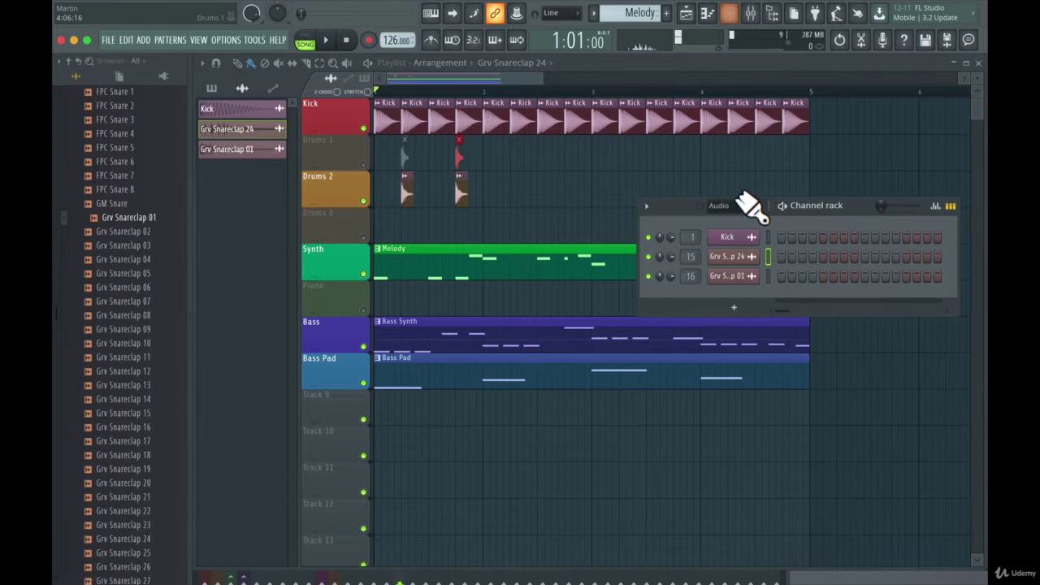
pyautogui.press('space')
pyautogui.press('space')
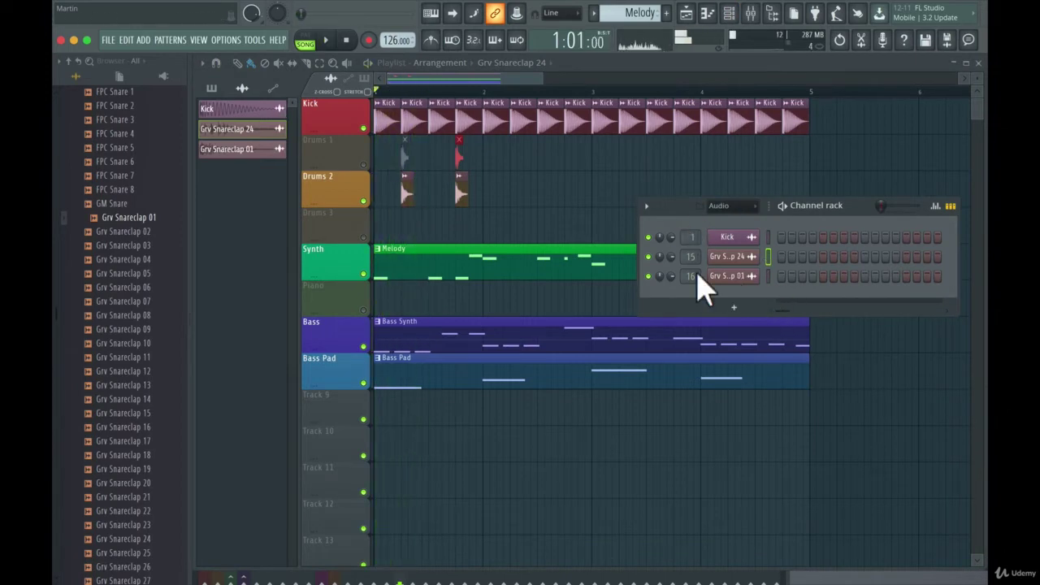
pyautogui.click(750, 14)
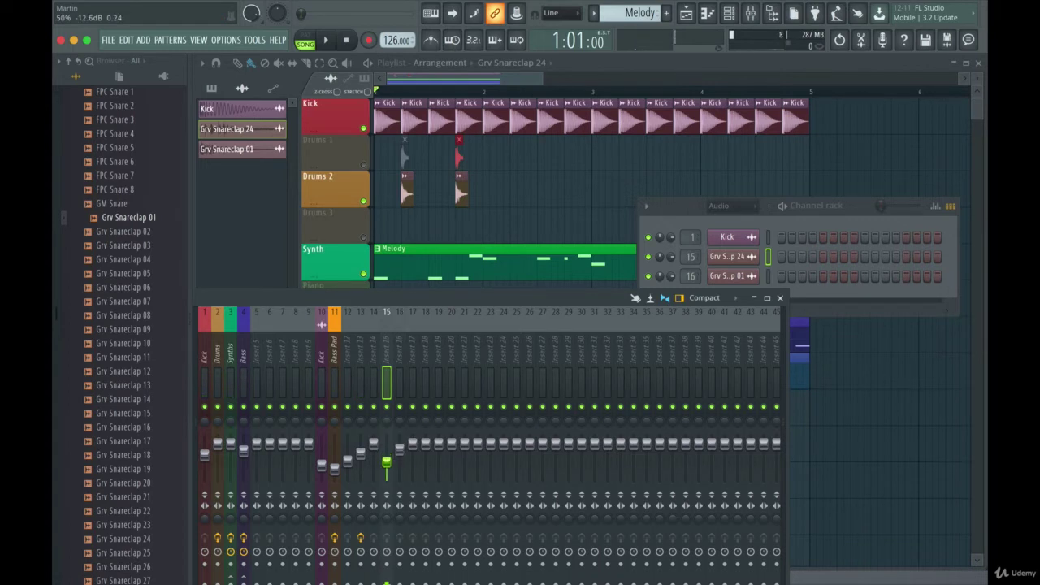
# Bring the playlist forward and start the loop playing with Drums 1 back in
pyautogui.press('space')
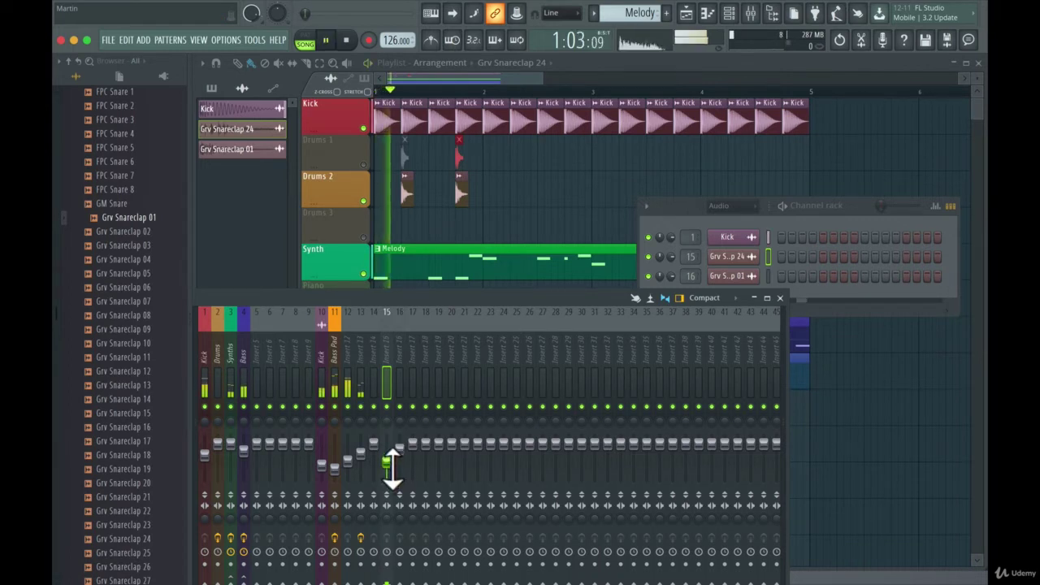
pyautogui.press('space')
pyautogui.click(370, 181)
pyautogui.press('space')
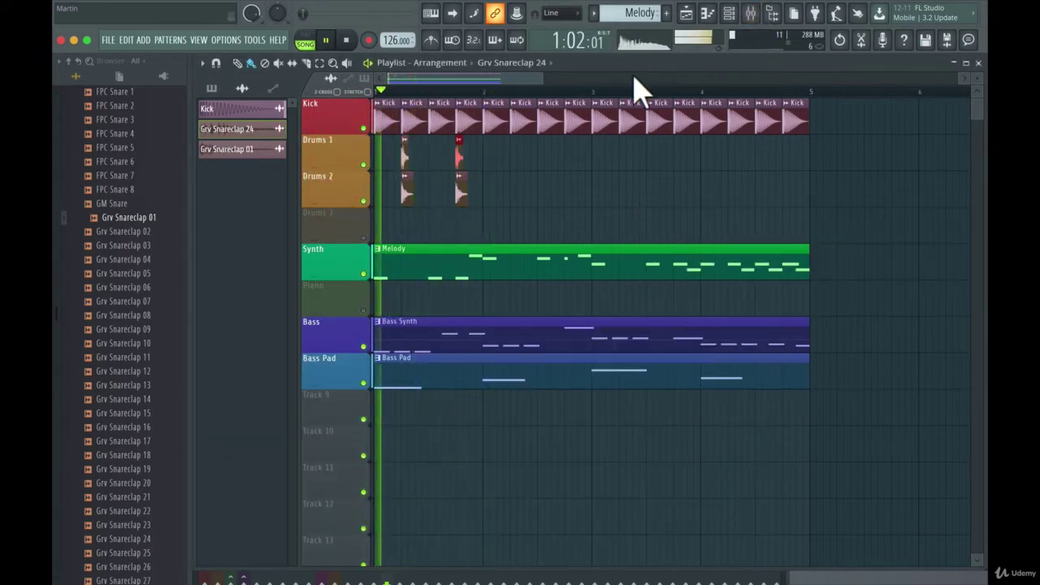
# Lower the Grv Snareclap 24 insert 15 fader to about -12.4 dB while the loop plays
pyautogui.click(750, 14)
pyautogui.press('space')
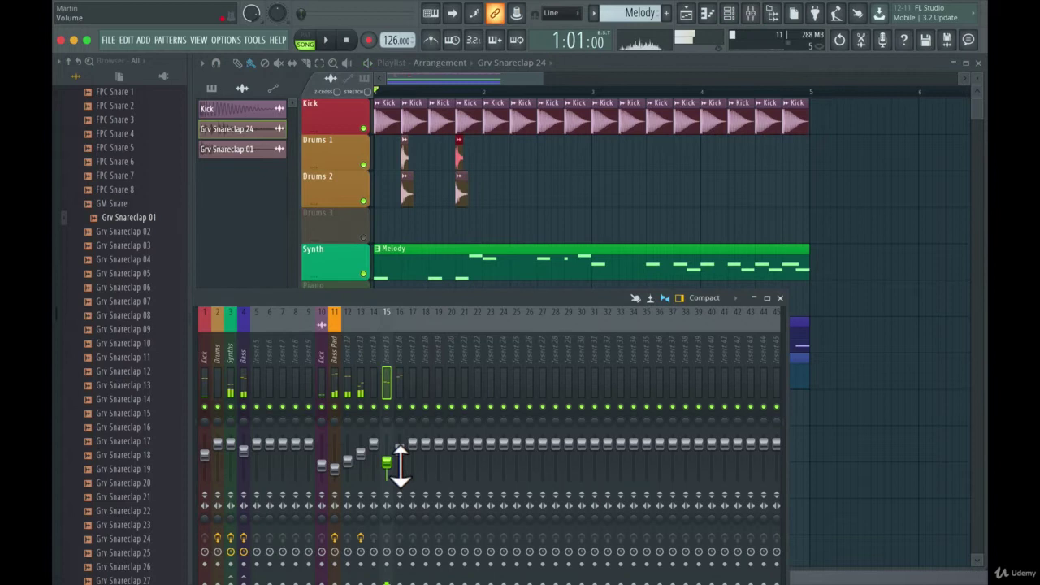
pyautogui.click(399, 450)
pyautogui.moveTo(393, 471); pyautogui.dragTo(395, 469)
pyautogui.press('space')
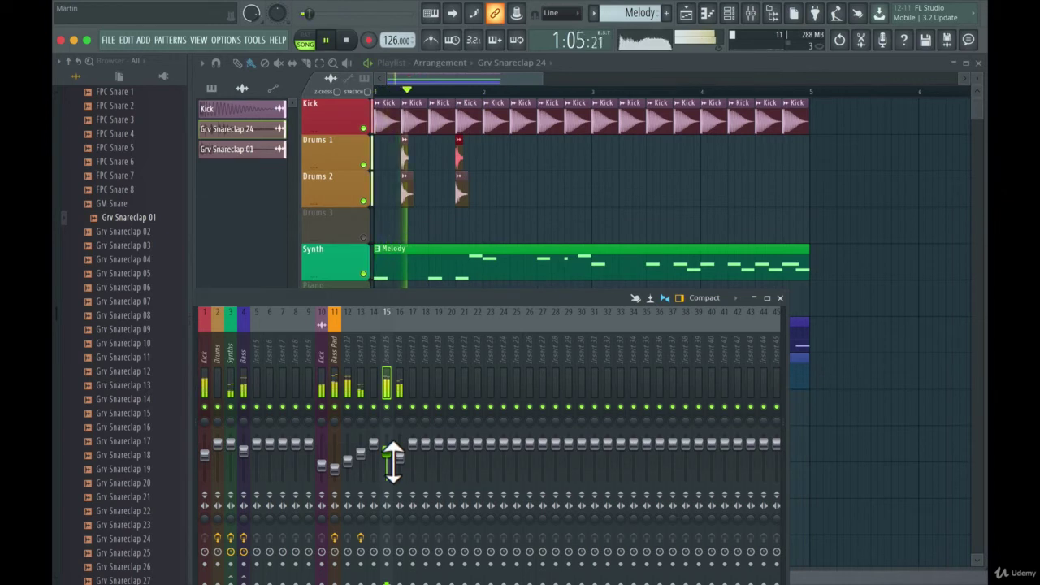
pyautogui.moveTo(393, 461); pyautogui.dragTo(393, 468)
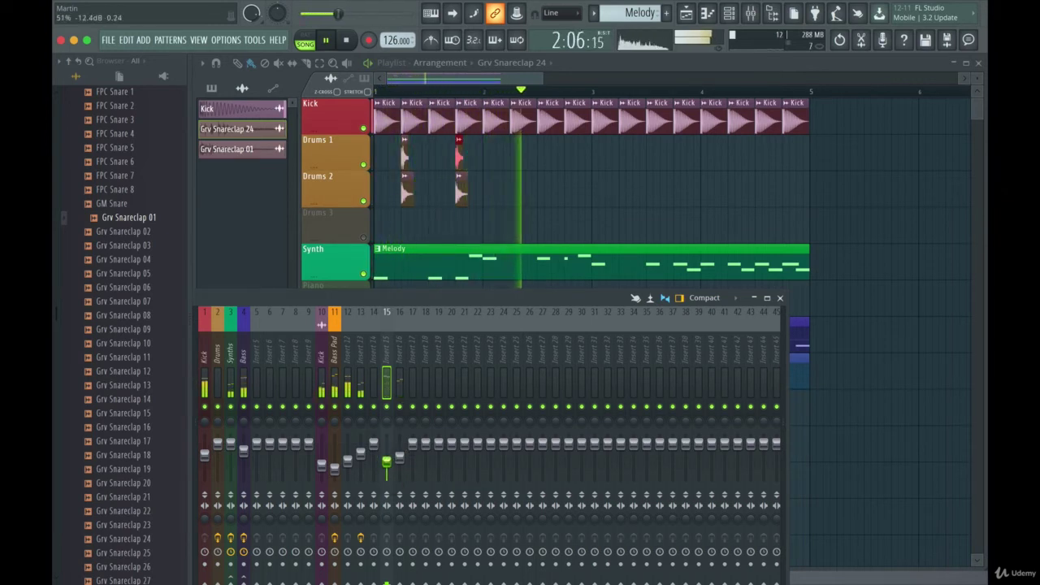
pyautogui.click(404, 469)
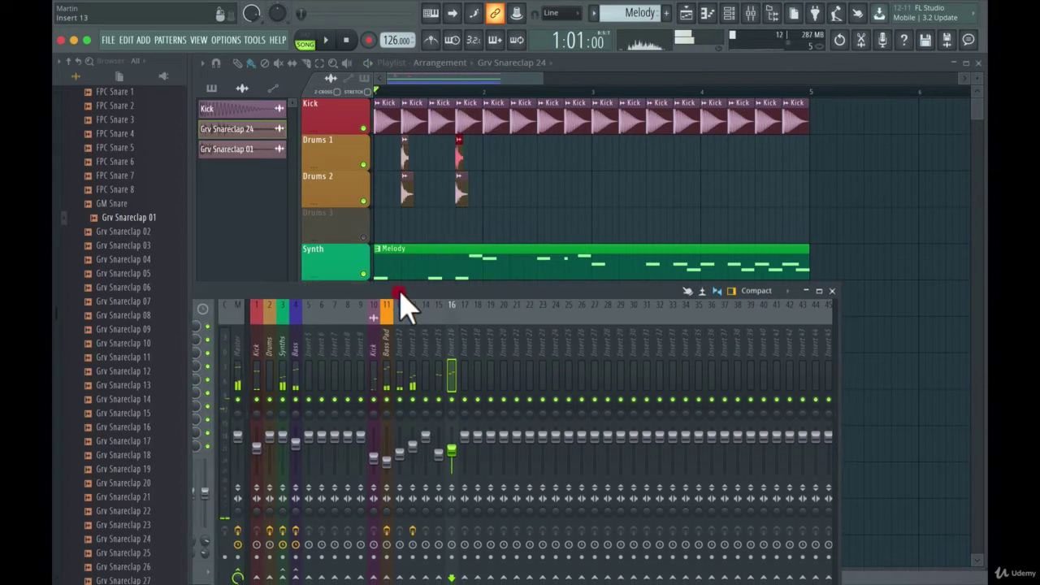
pyautogui.click(399, 291)
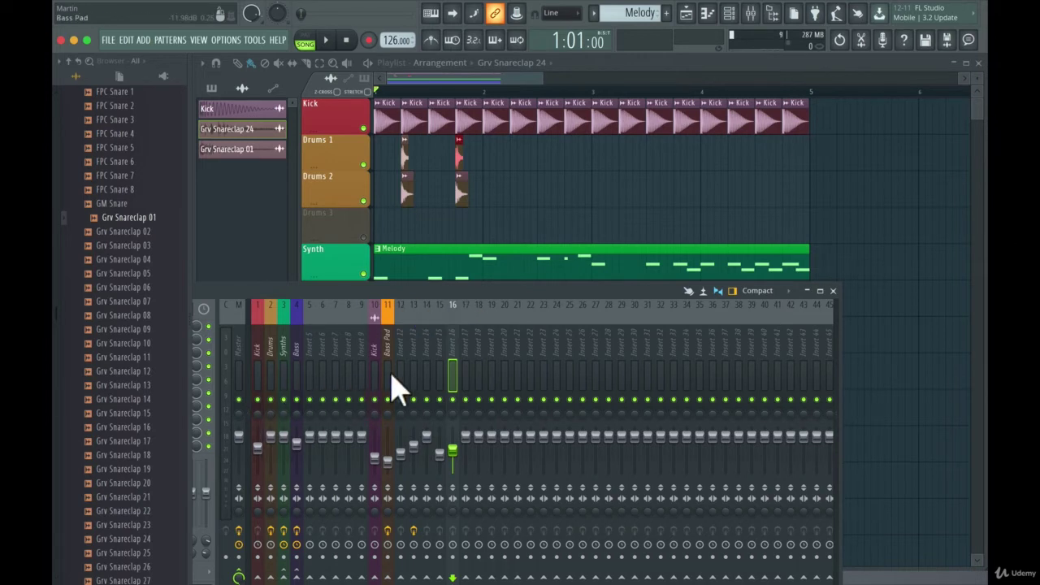
pyautogui.moveTo(65, 146); pyautogui.dragTo(469, 159)
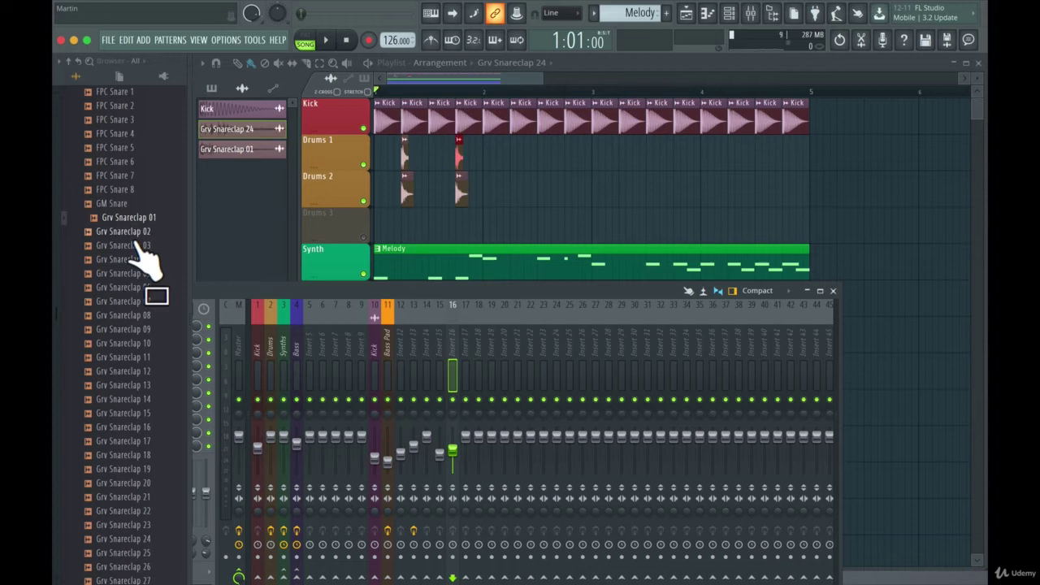
pyautogui.click(135, 287)
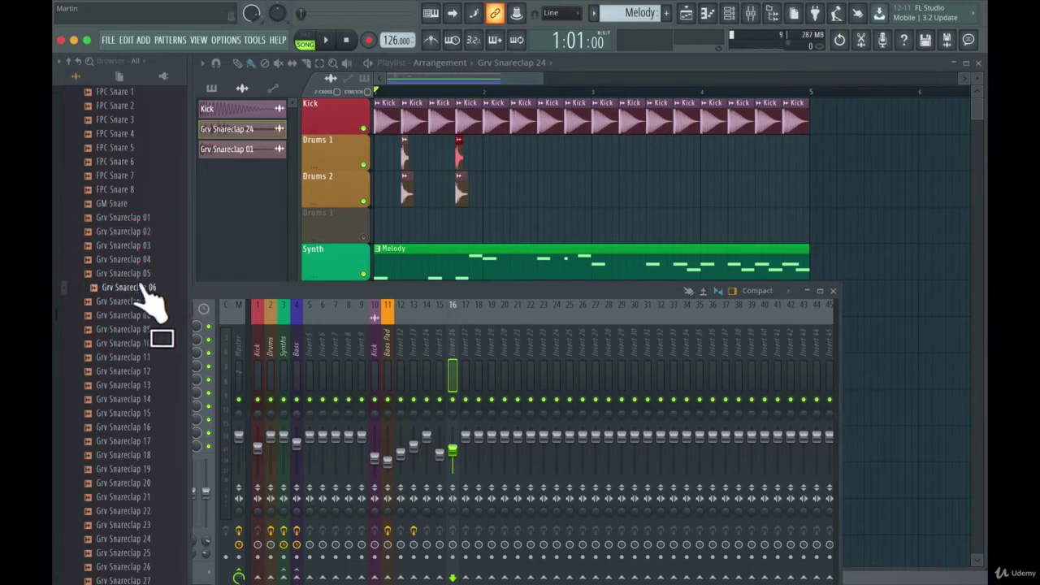
pyautogui.rightClick(150, 288)
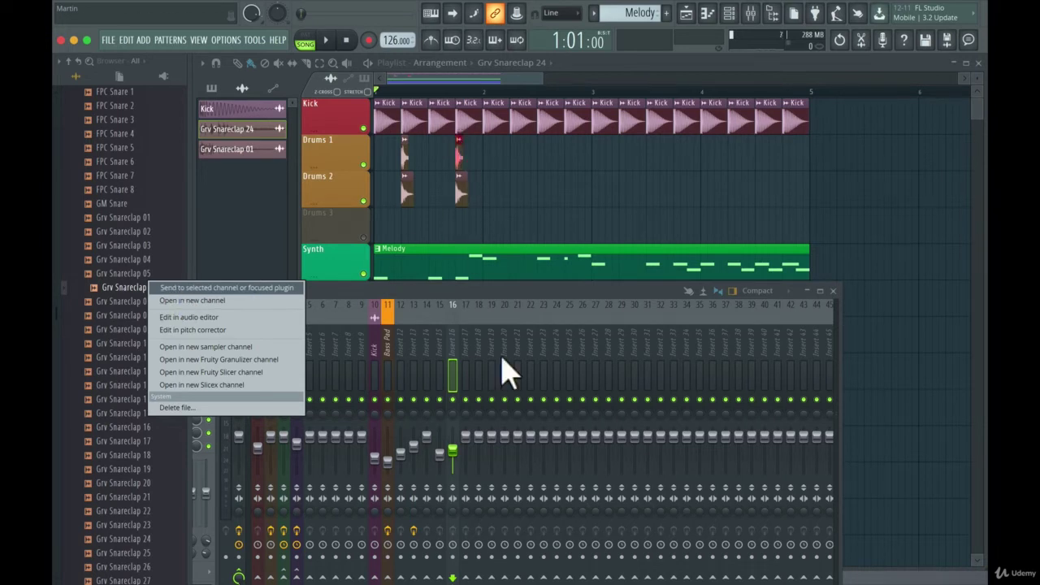
pyautogui.click(527, 286)
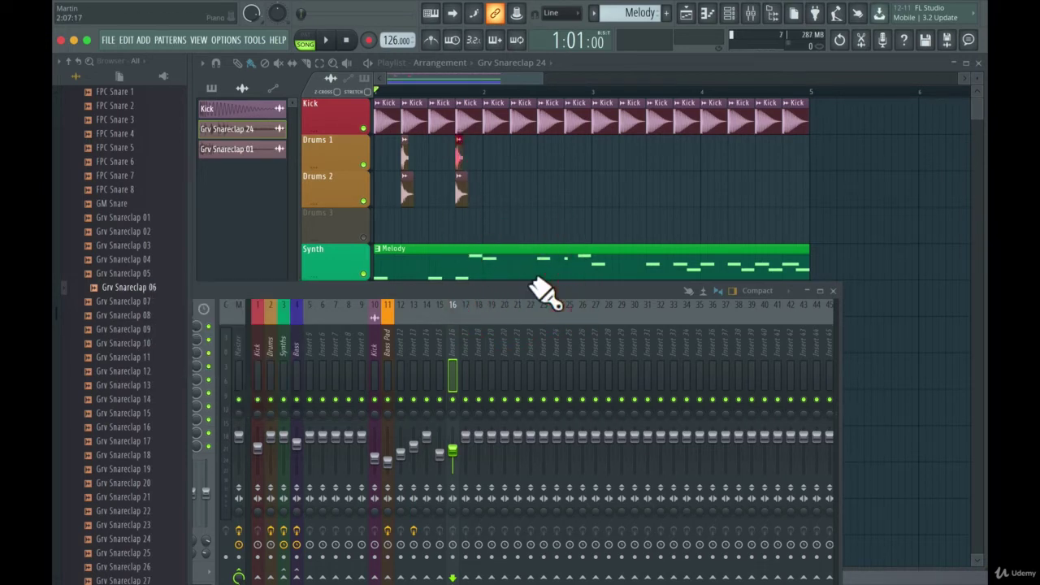
# Paint Grv Snareclap 24 clips along Drums 1 on beats 2 and 4 through bar 4
pyautogui.click(465, 157)
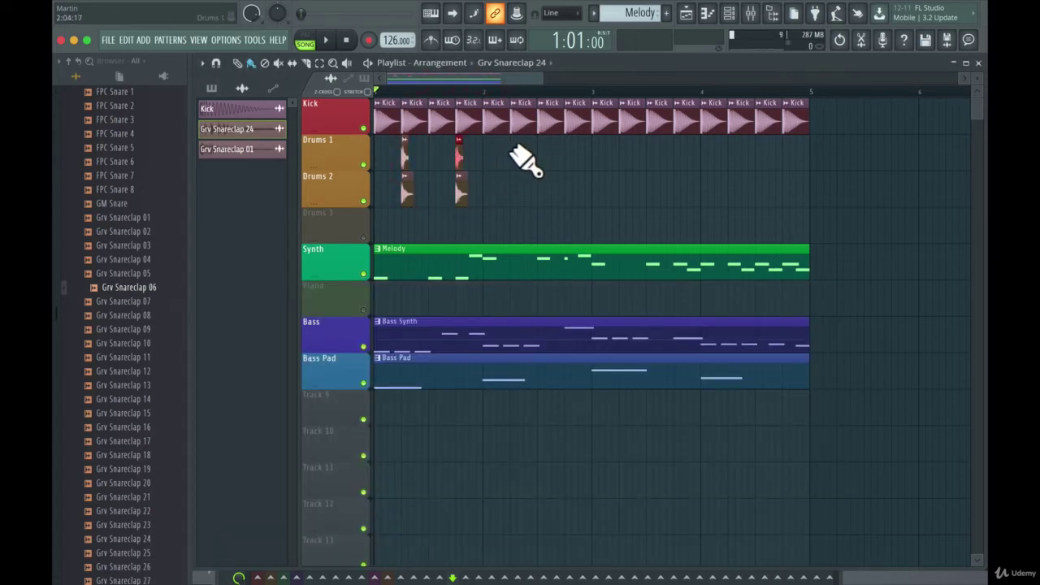
pyautogui.click(514, 152)
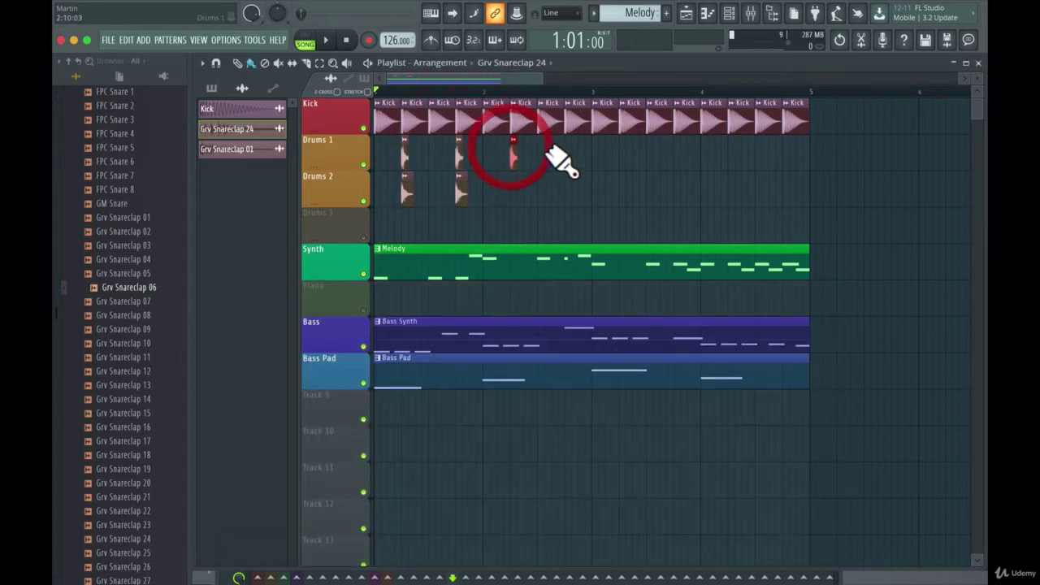
pyautogui.click(622, 153)
pyautogui.click(676, 153)
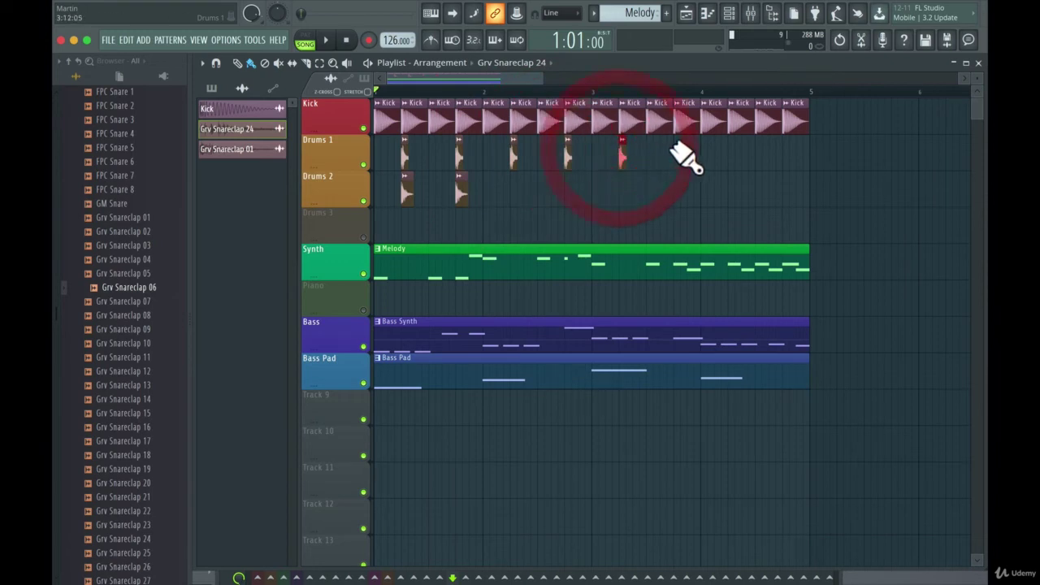
pyautogui.click(731, 153)
pyautogui.click(785, 153)
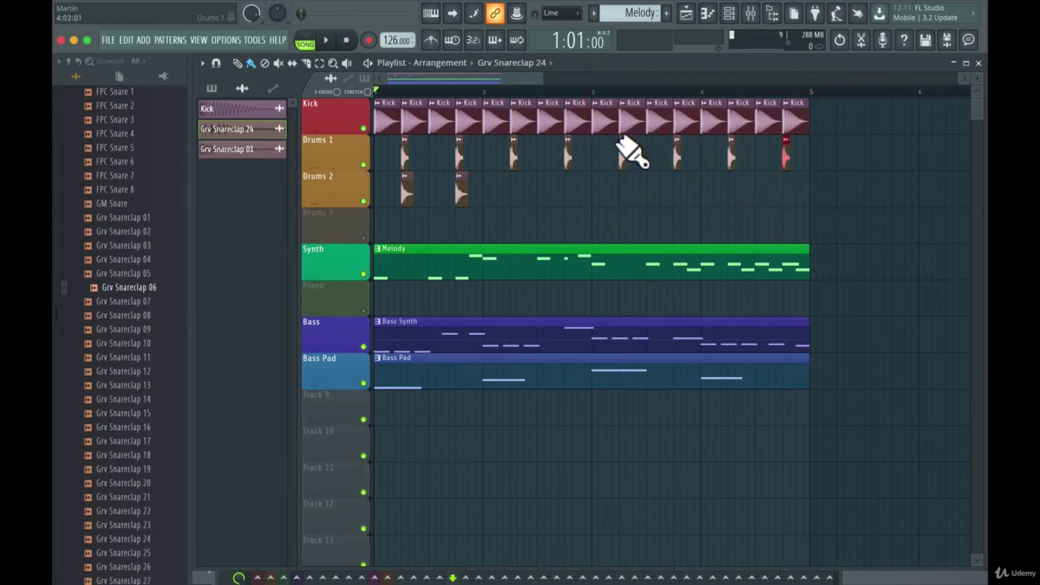
# Paint Grv Snareclap 01 clips along Drums 2 on beats 2 and 4 to the loop end
pyautogui.click(462, 192)
pyautogui.click(513, 188)
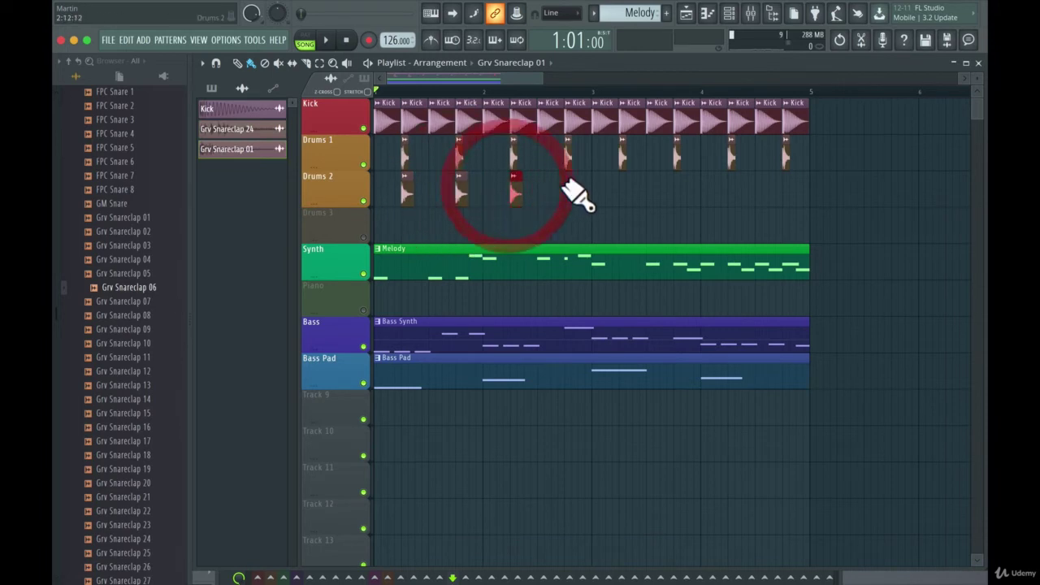
pyautogui.click(568, 187)
pyautogui.click(622, 189)
pyautogui.click(677, 188)
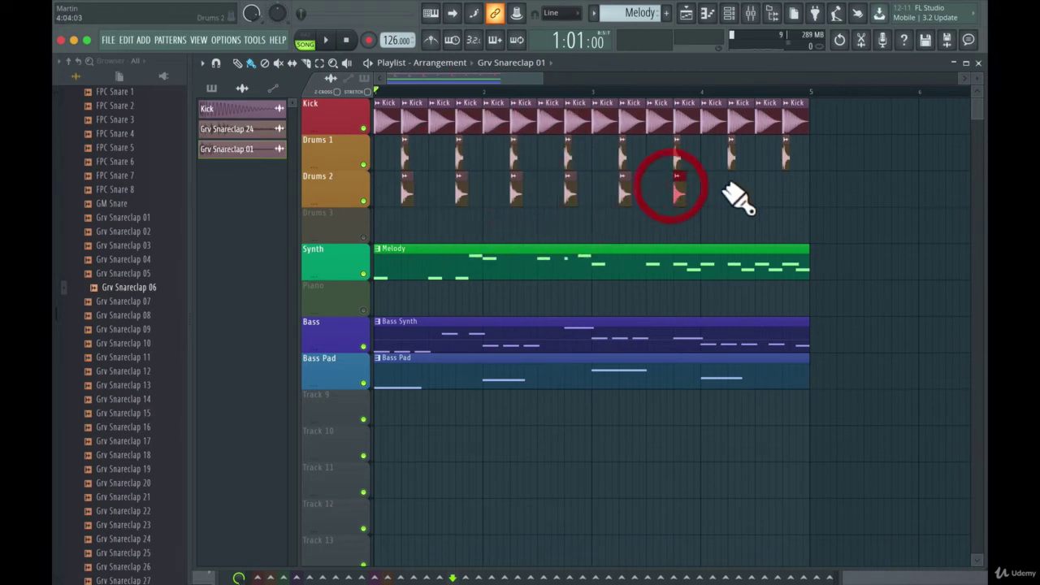
pyautogui.click(732, 190)
pyautogui.click(784, 190)
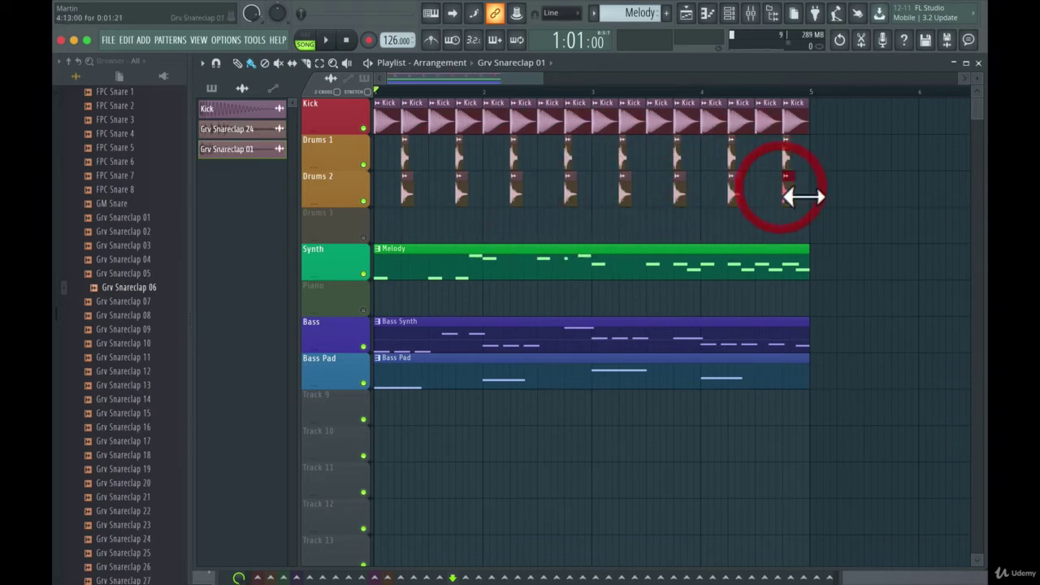
# Zoom the playlist out to the full four-bar loop, then resume the Spotify reference track
pyautogui.click(729, 14)
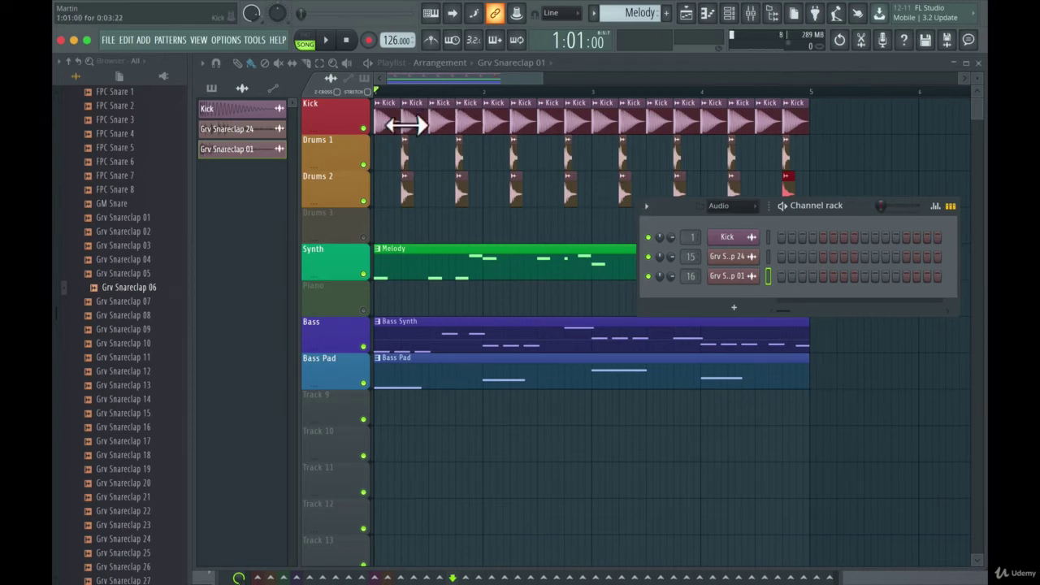
pyautogui.click(307, 64)
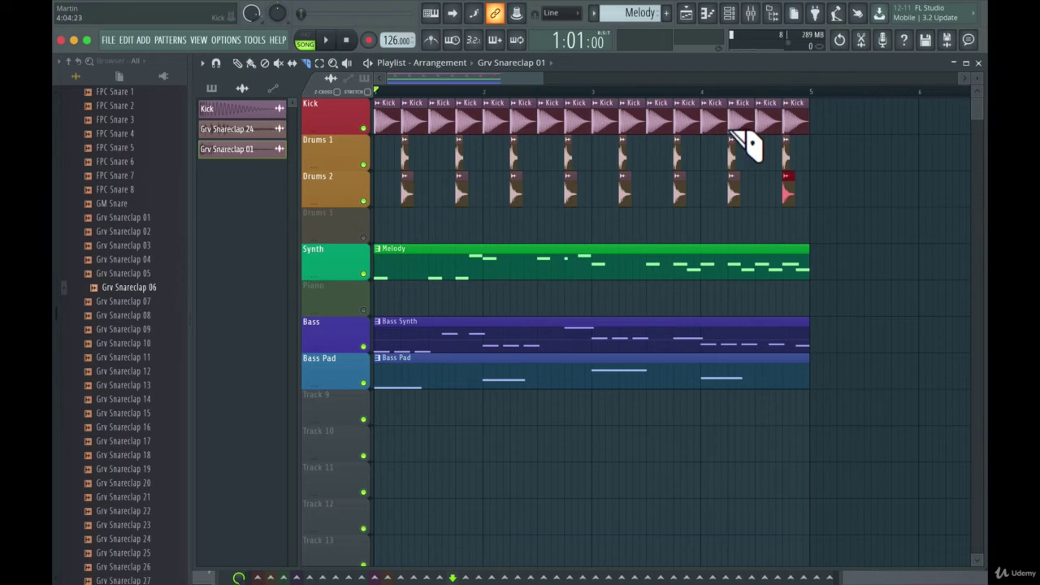
pyautogui.click(237, 64)
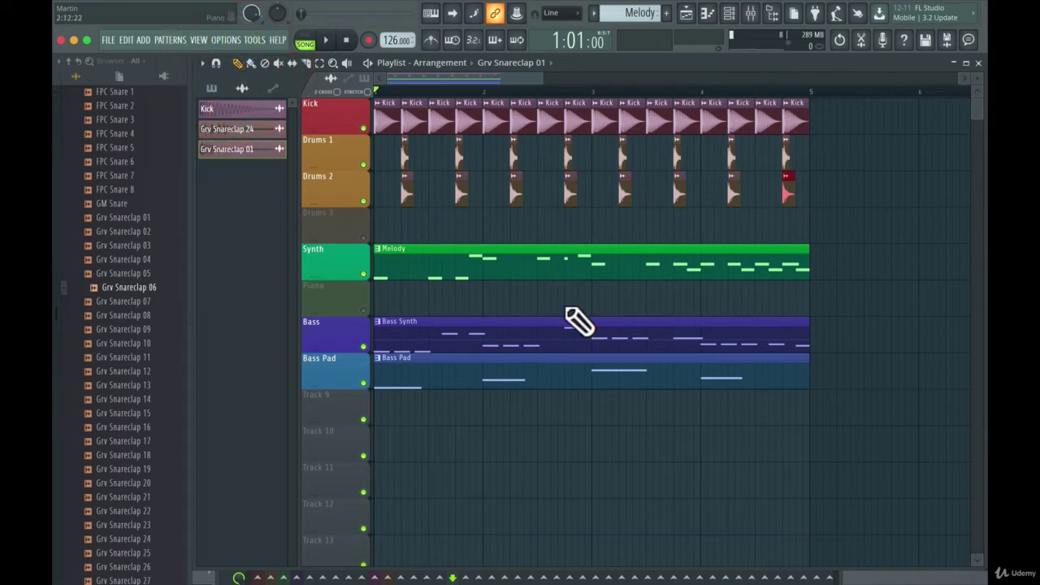
pyautogui.moveTo(552, 84); pyautogui.dragTo(691, 78)
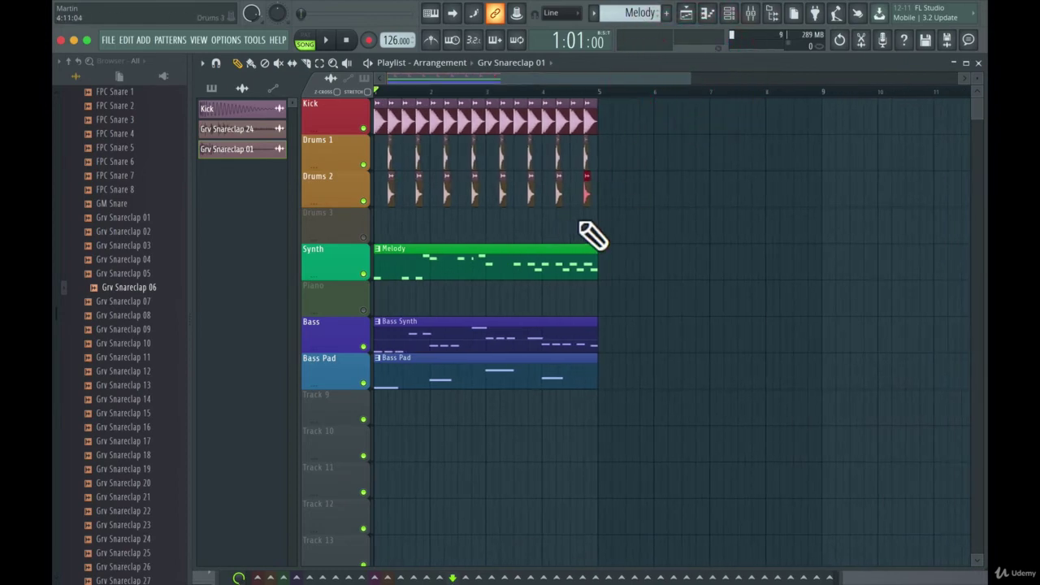
pyautogui.click(580, 229)
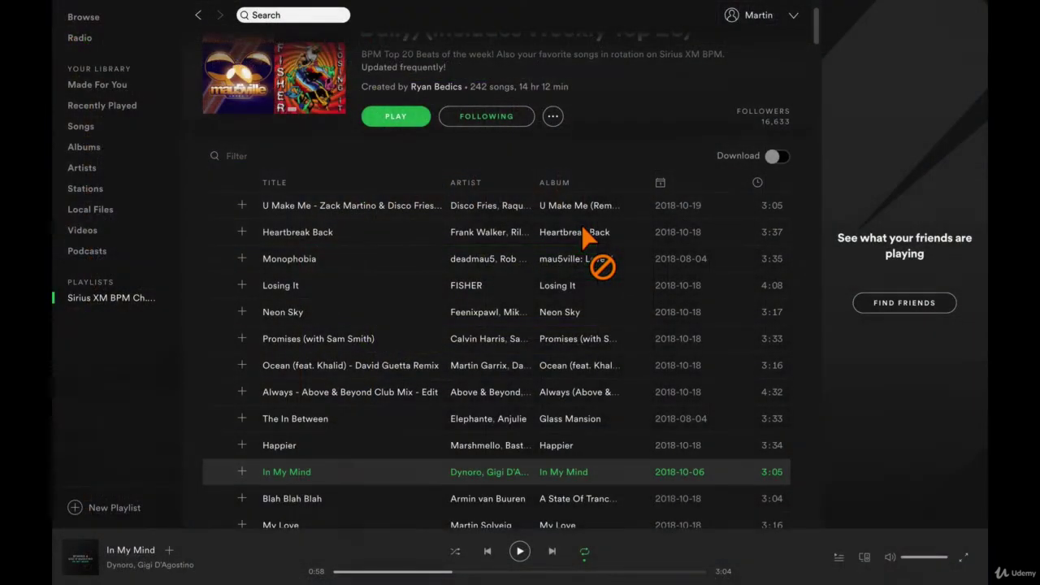
pyautogui.press('space')
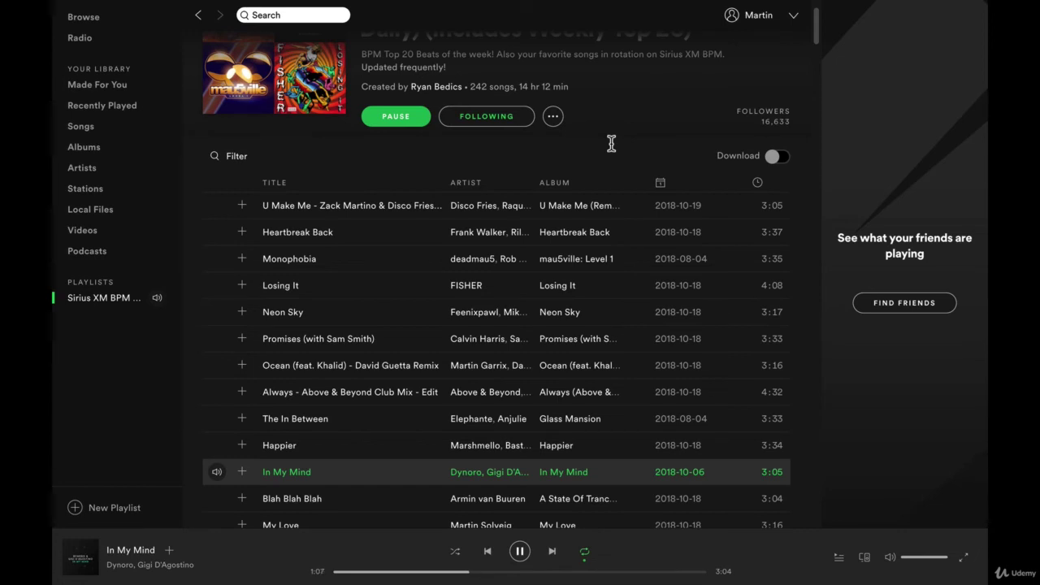
# Pause the In My Mind reference track in Spotify's player bar
pyautogui.click(522, 552)
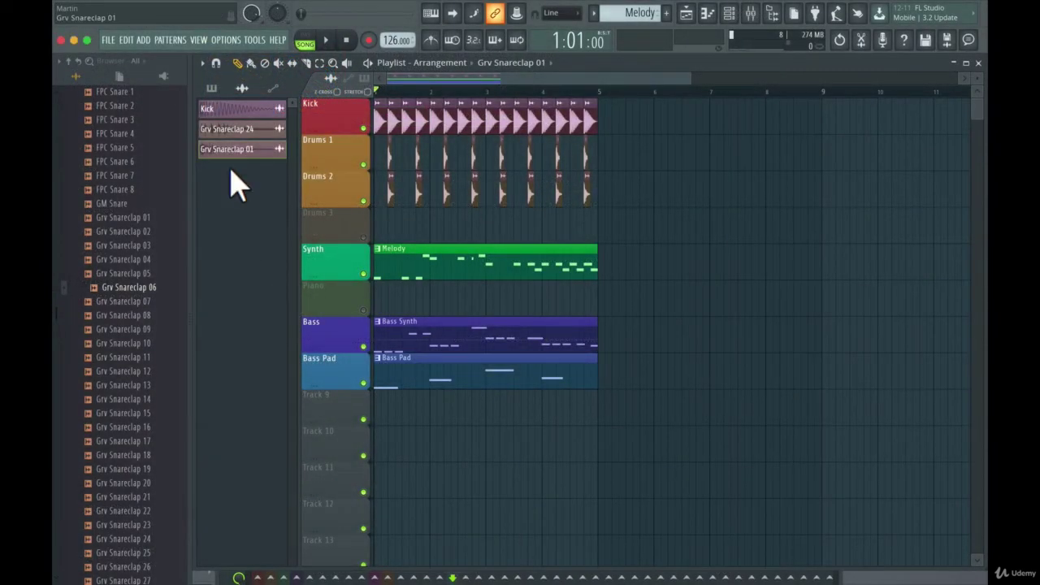
# Collapse the Snares folder and expand the Drums pack's Hats folder in the Browser
pyautogui.scroll(10, 180, 240)
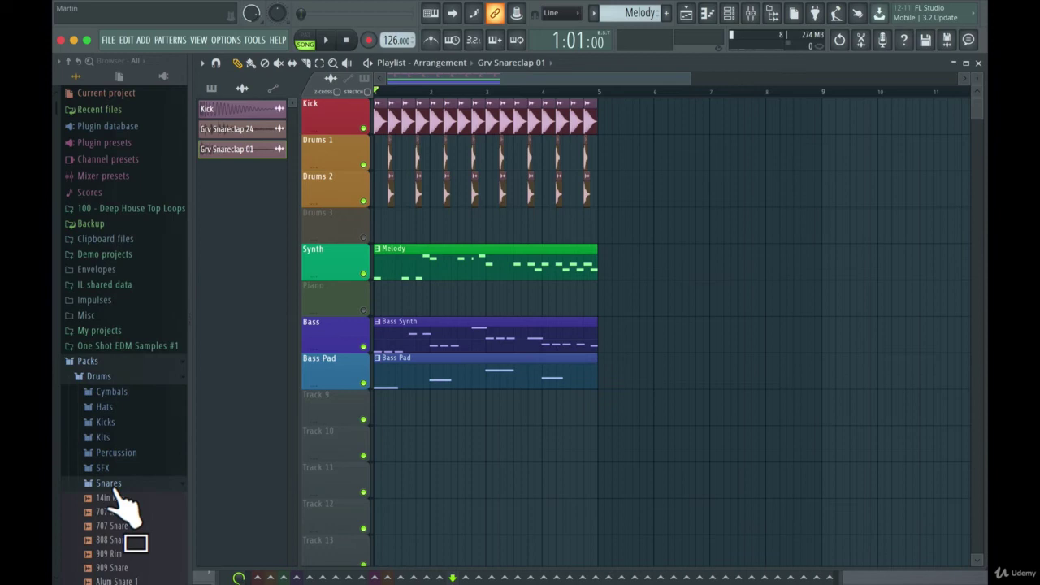
pyautogui.click(108, 483)
pyautogui.click(104, 406)
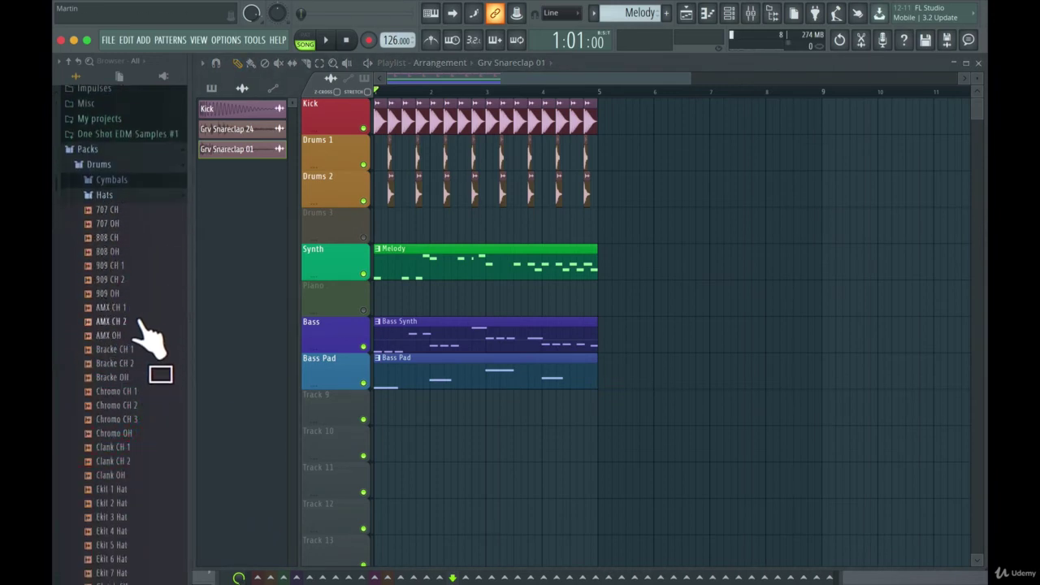
pyautogui.moveTo(146, 338); pyautogui.dragTo(394, 139)
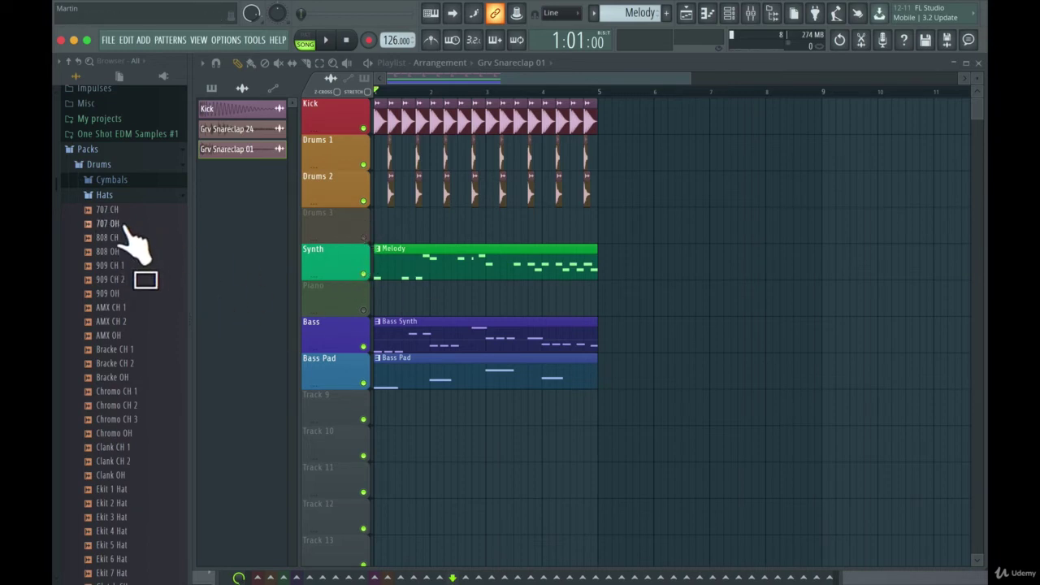
# Set the Channel rack filter to show All channels
pyautogui.click(730, 14)
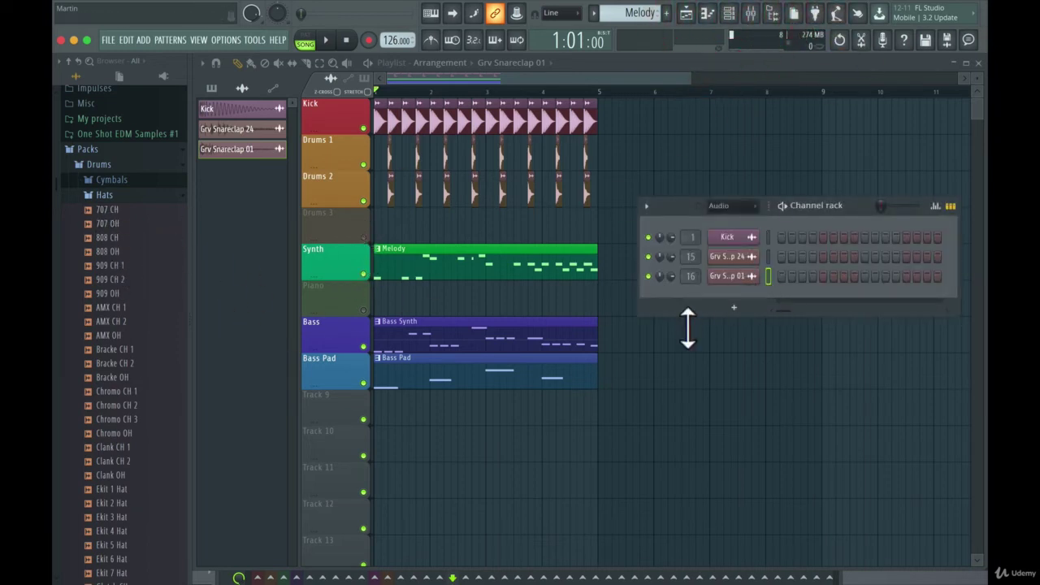
pyautogui.click(736, 205)
pyautogui.click(733, 220)
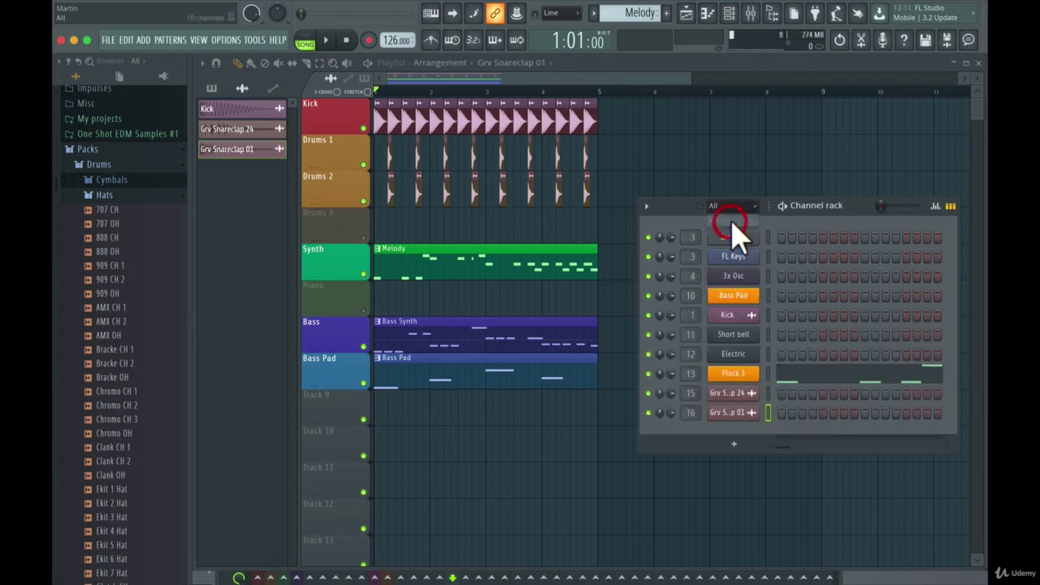
# Preview 808 CH, 909 OH, AMX CH 1/2, AMX OH hats, then add 909 CH 1 as a channel
pyautogui.click(121, 237)
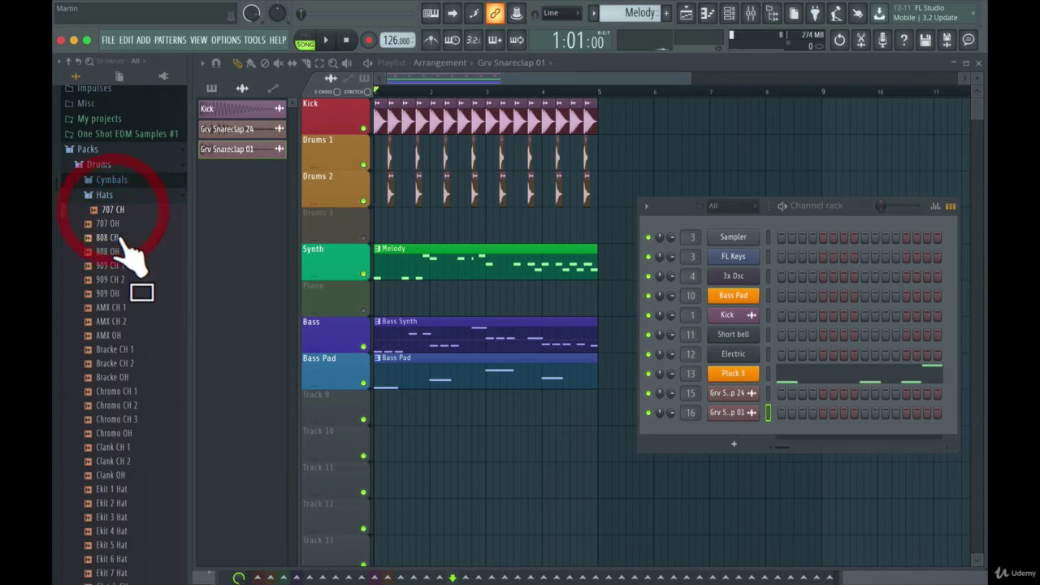
pyautogui.click(122, 293)
pyautogui.click(122, 307)
pyautogui.click(123, 321)
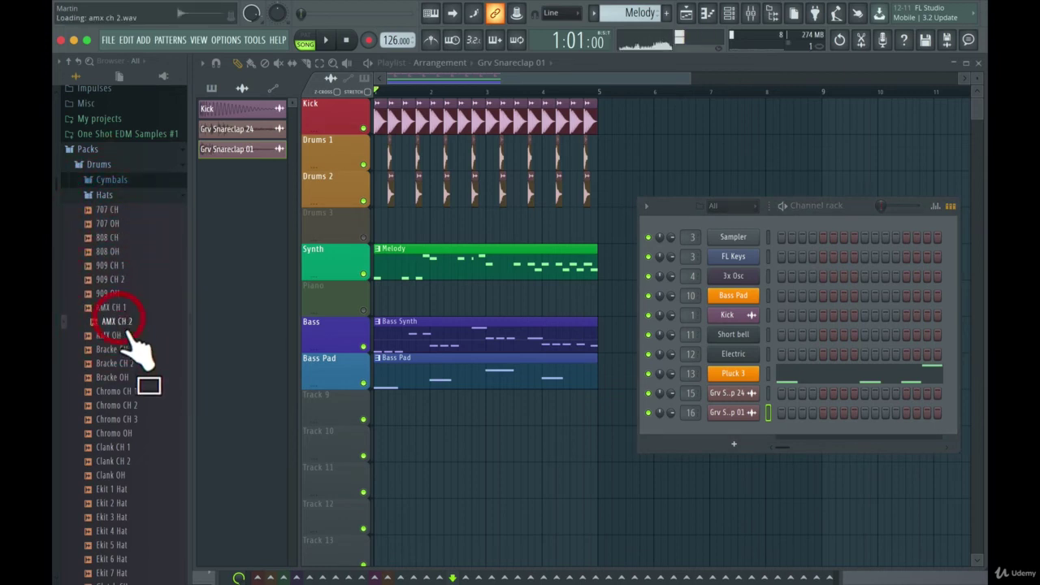
pyautogui.click(123, 335)
pyautogui.click(118, 268)
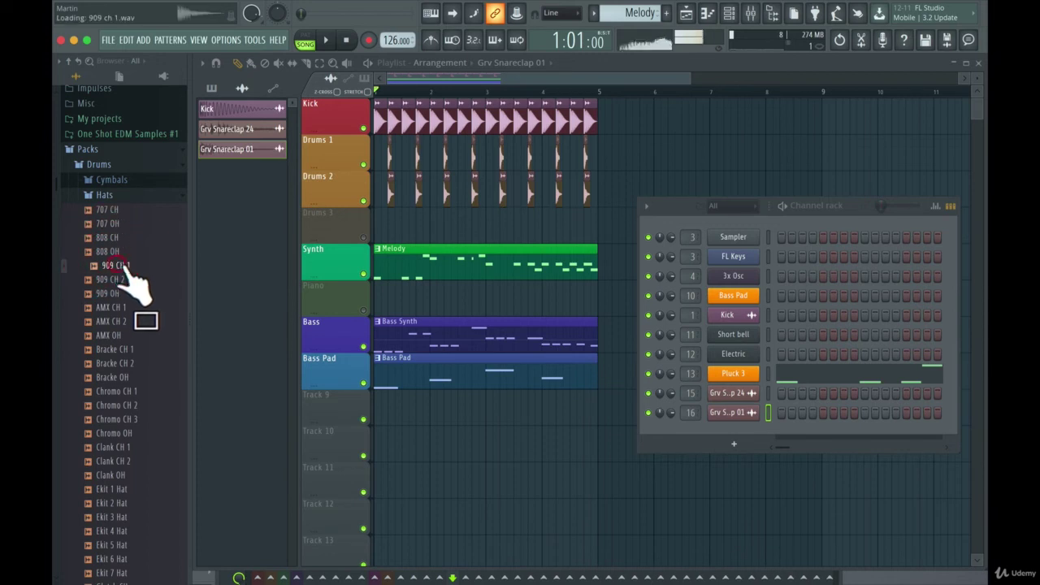
pyautogui.click(117, 268)
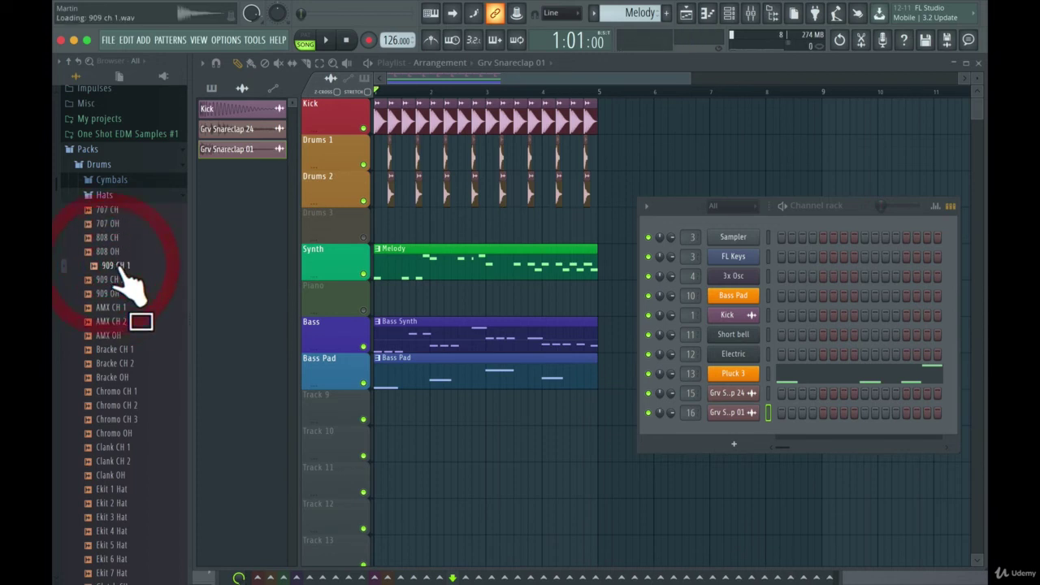
pyautogui.moveTo(122, 276); pyautogui.dragTo(743, 441)
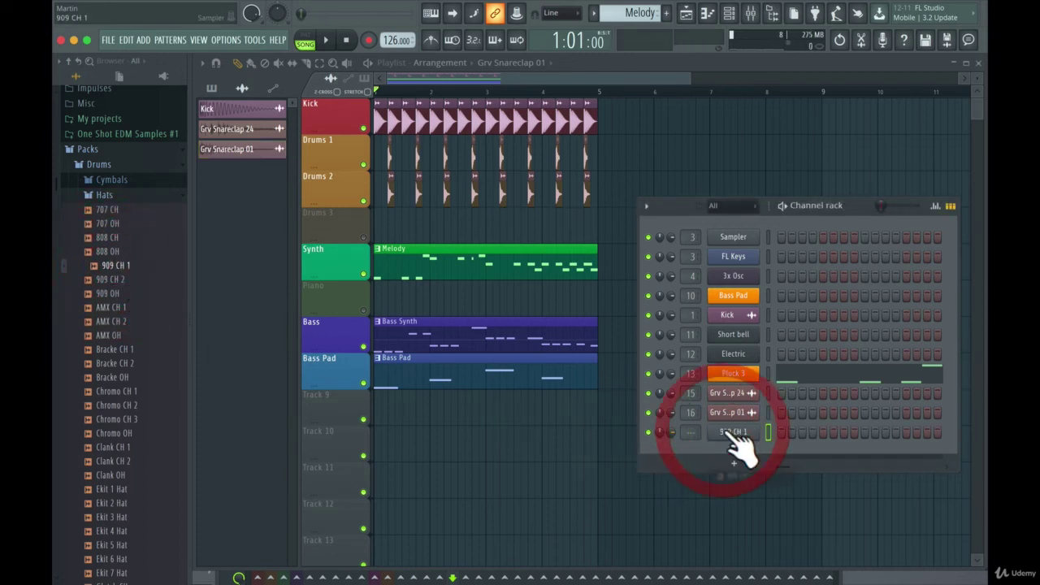
# Create a new Pattern 4, rename it 'Hats' and colour it orange
pyautogui.click(662, 18)
pyautogui.click(665, 14)
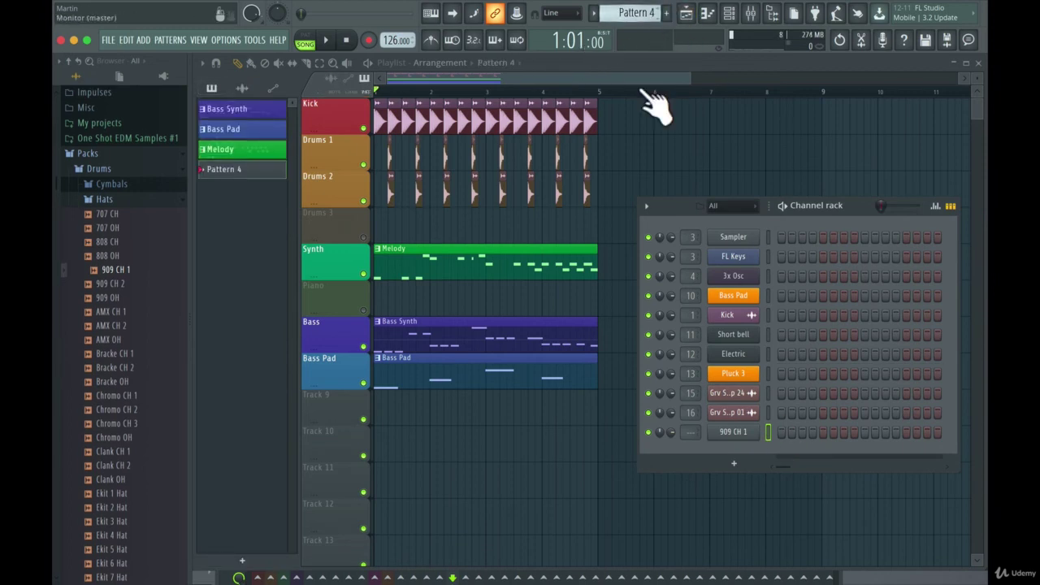
pyautogui.click(642, 16)
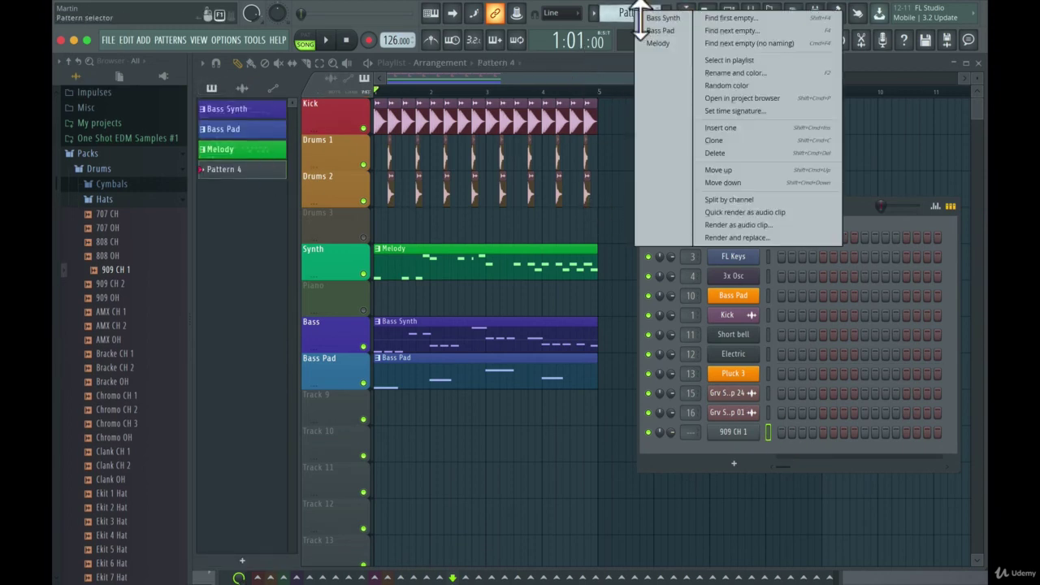
pyautogui.click(718, 75)
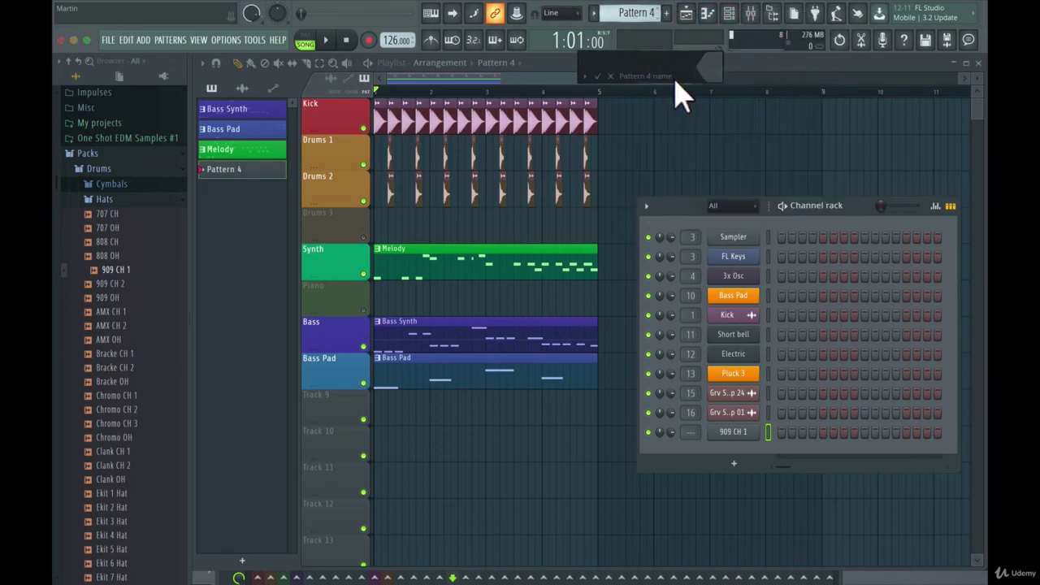
pyautogui.write('Hats')
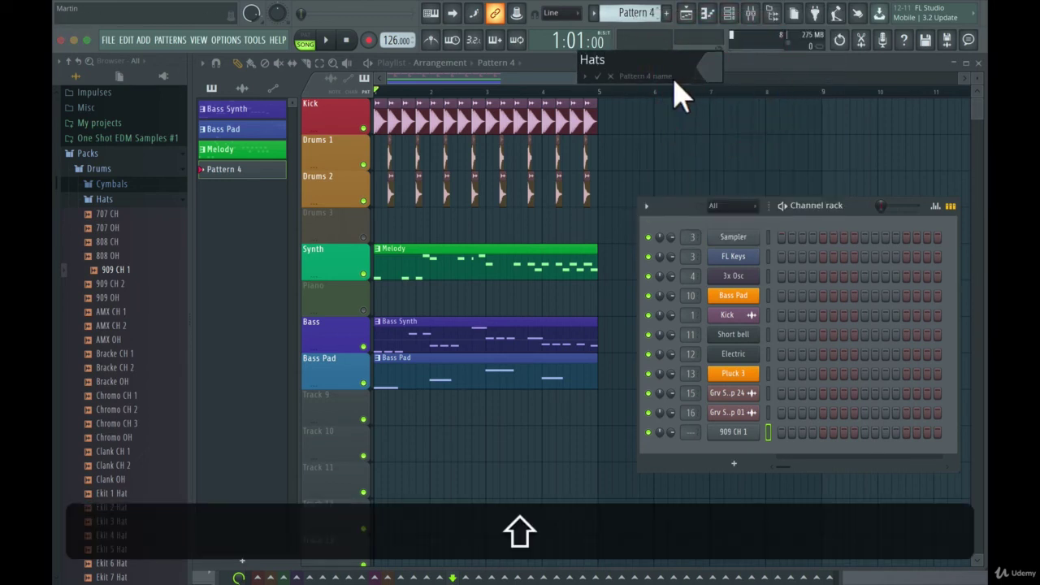
pyautogui.click(710, 68)
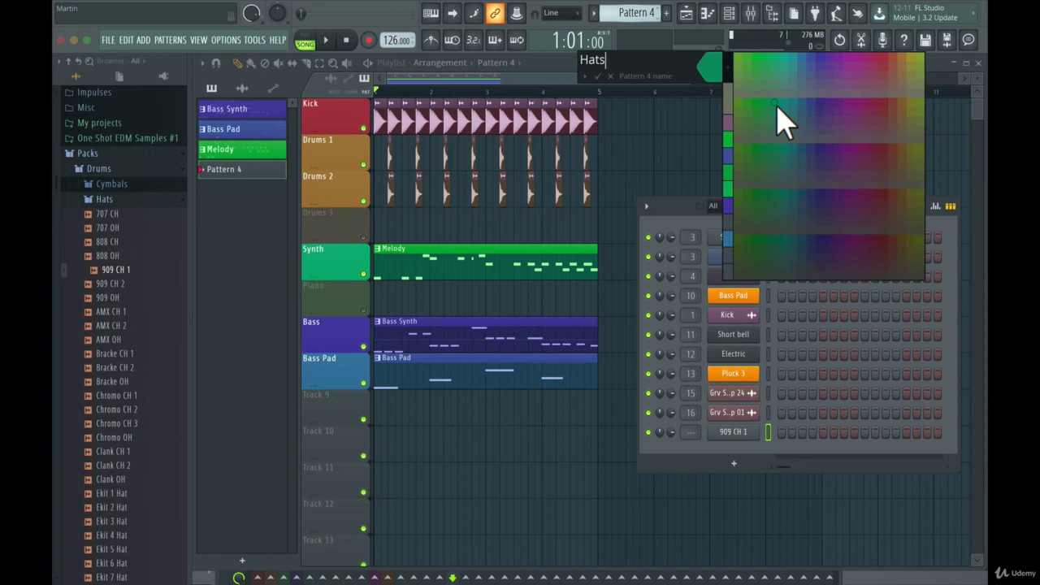
pyautogui.click(915, 72)
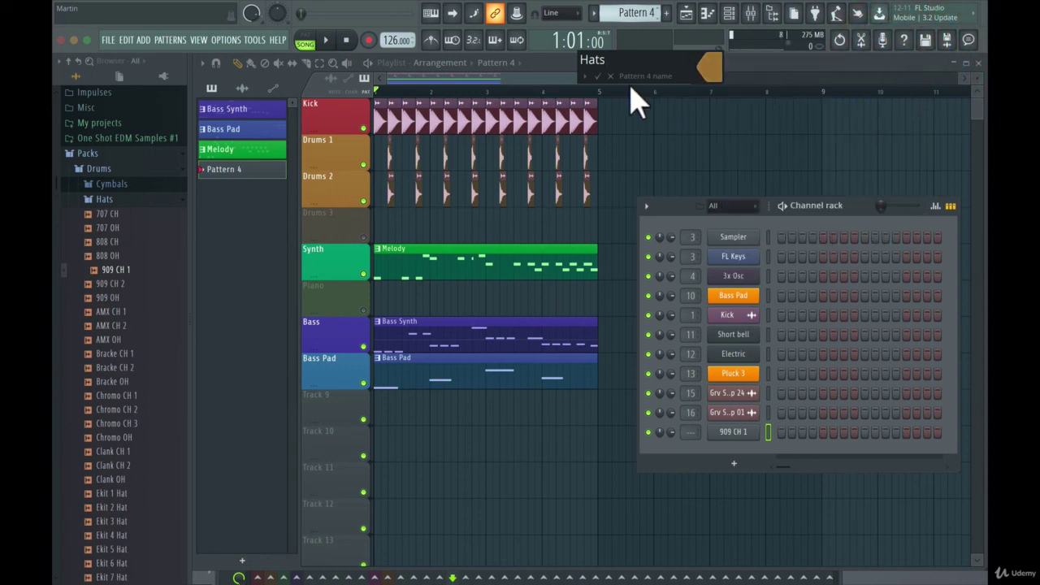
pyautogui.click(597, 76)
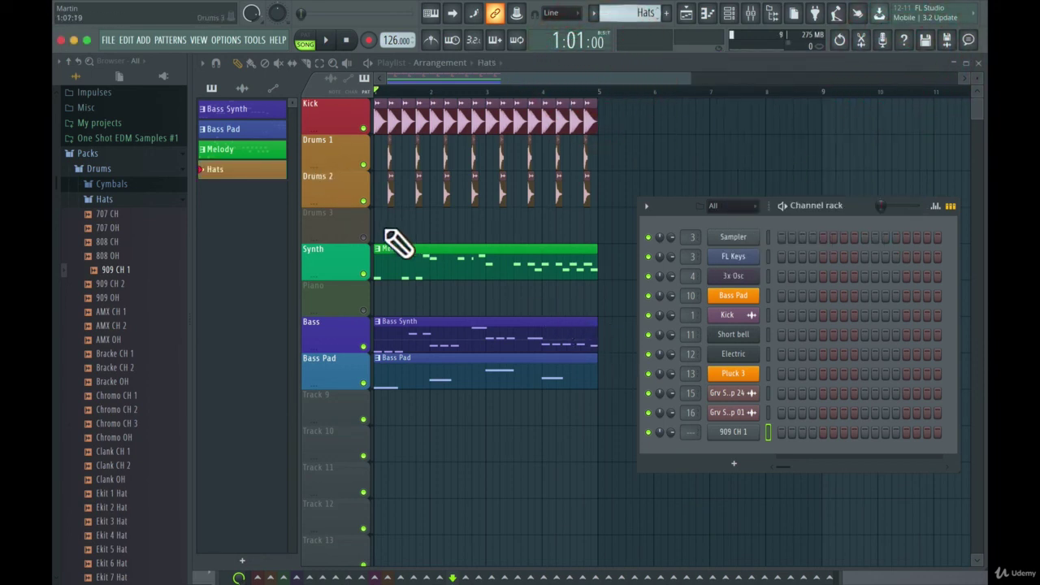
# Put 909 CH 1 hits on steps 1, 3, 5, 7, 9, 11, 13, 15 and play it in PAT mode
pyautogui.click(782, 432)
pyautogui.click(802, 432)
pyautogui.click(823, 432)
pyautogui.click(843, 432)
pyautogui.click(864, 433)
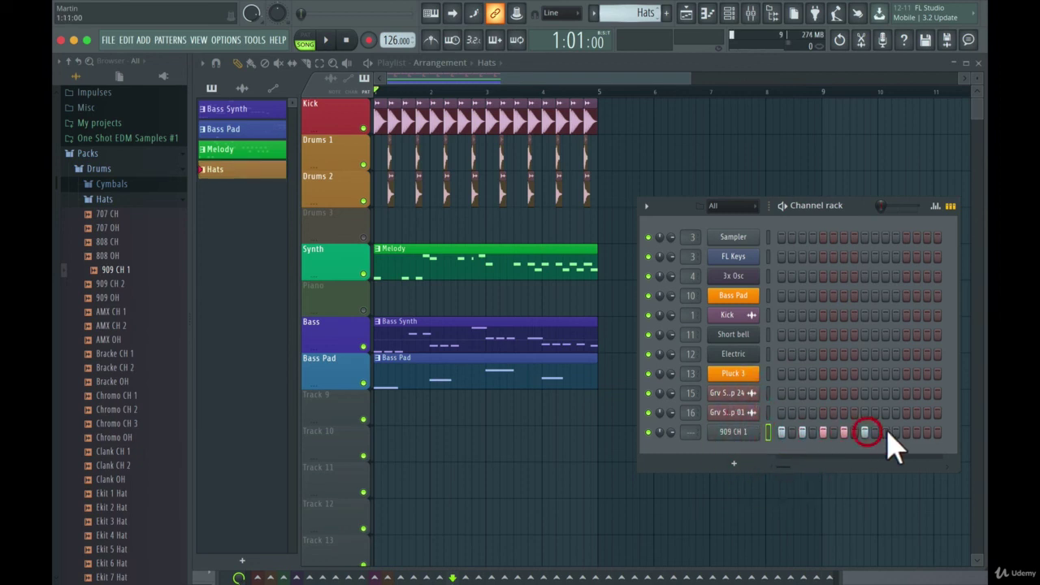
pyautogui.click(885, 432)
pyautogui.click(906, 432)
pyautogui.click(927, 433)
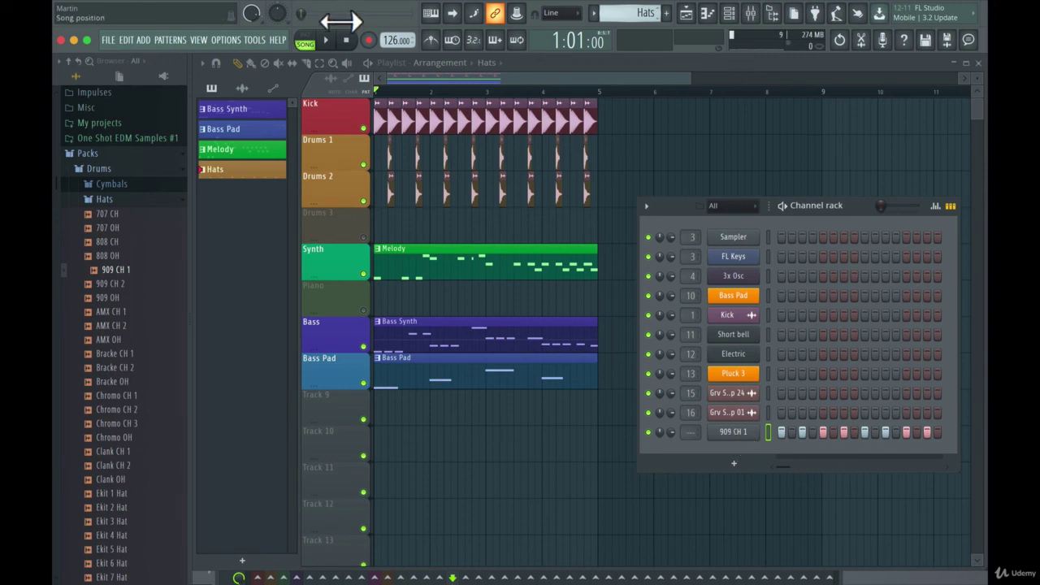
pyautogui.click(306, 40)
pyautogui.click(325, 40)
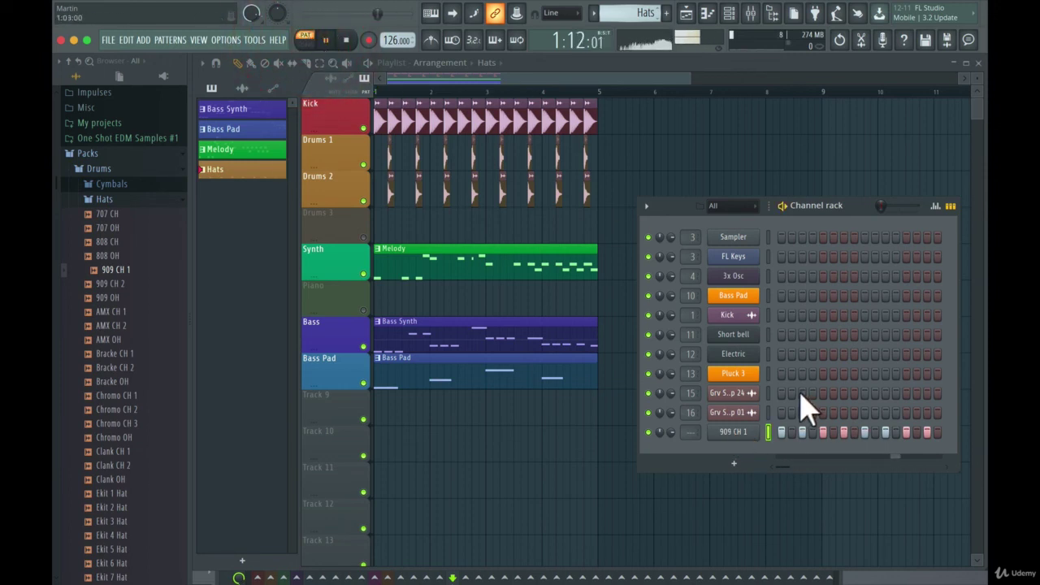
# Open 909 CH 1 in the piano roll, lower two hat velocities, and play the pattern
pyautogui.rightClick(751, 437)
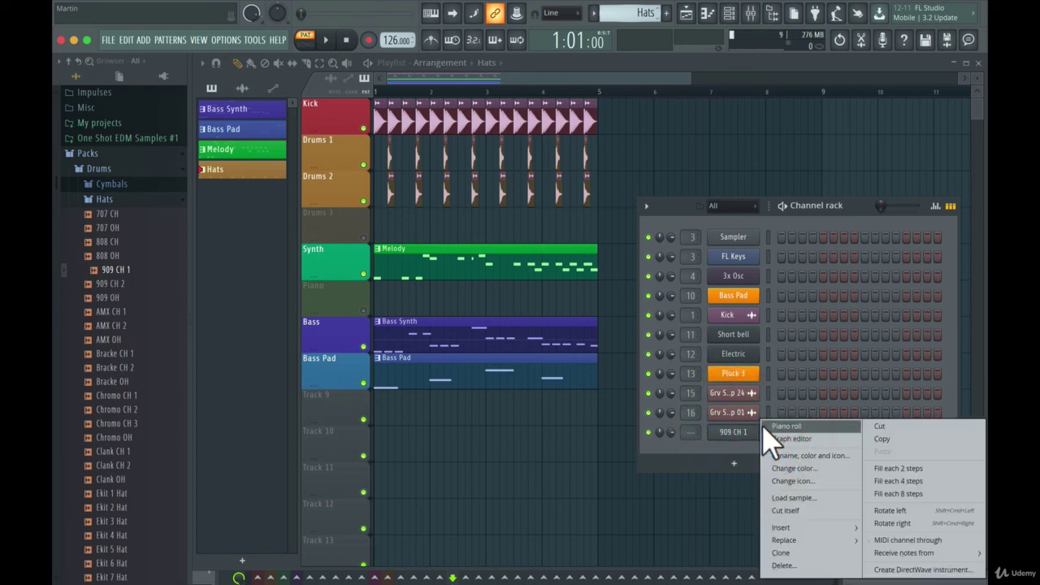
pyautogui.click(776, 425)
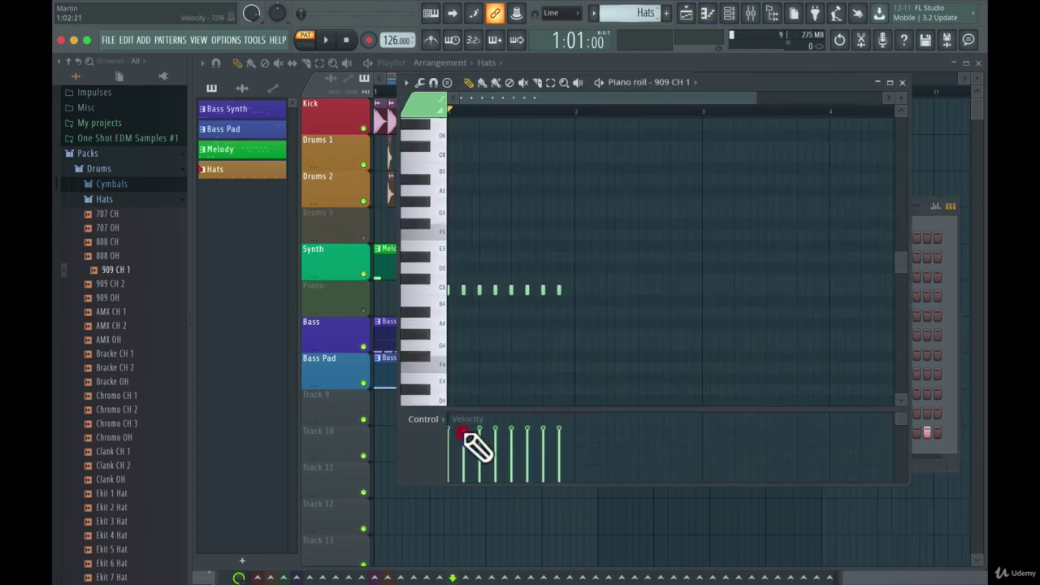
pyautogui.click(495, 452)
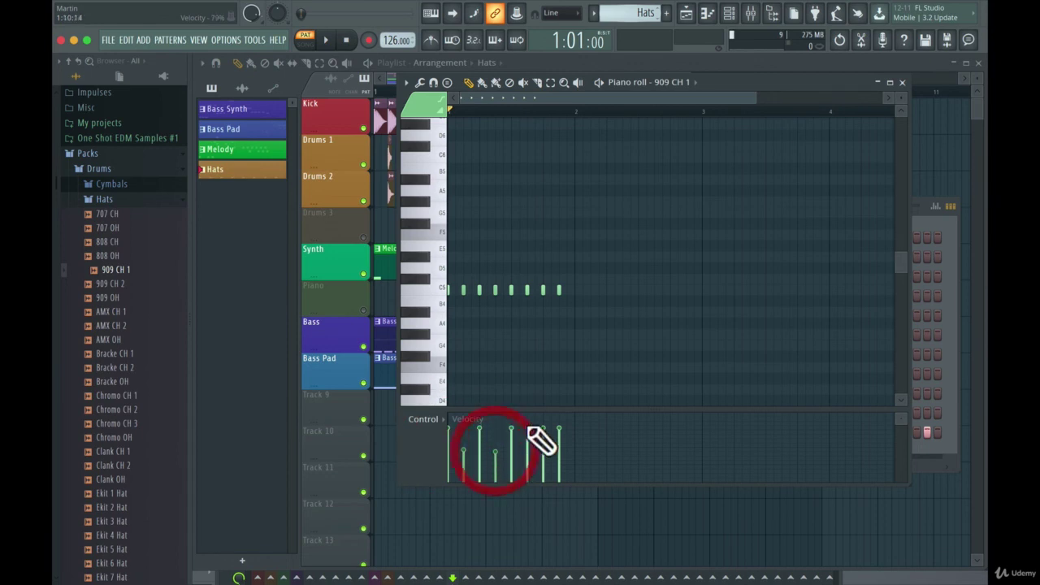
pyautogui.click(559, 459)
pyautogui.press('space')
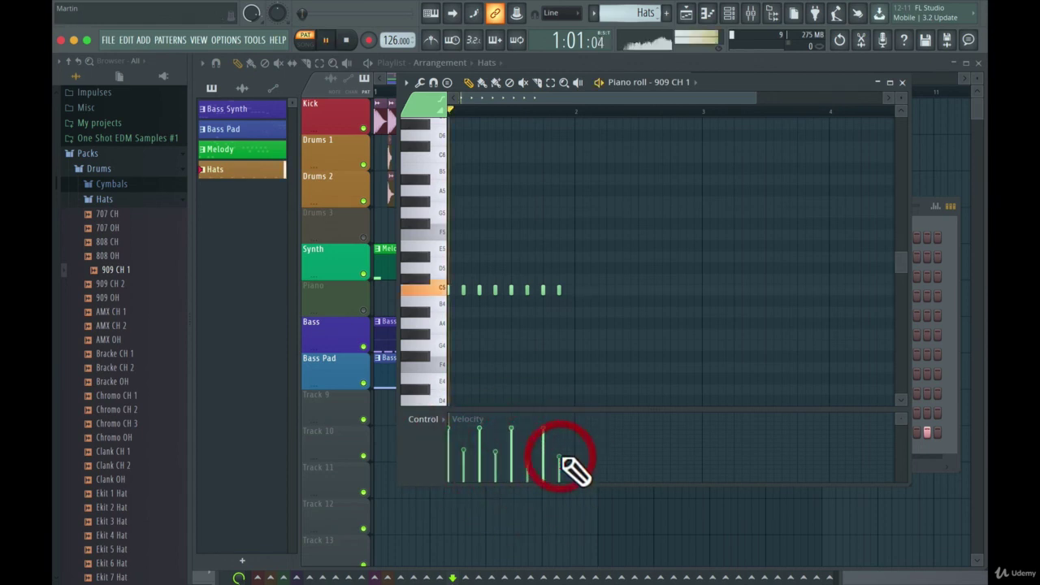